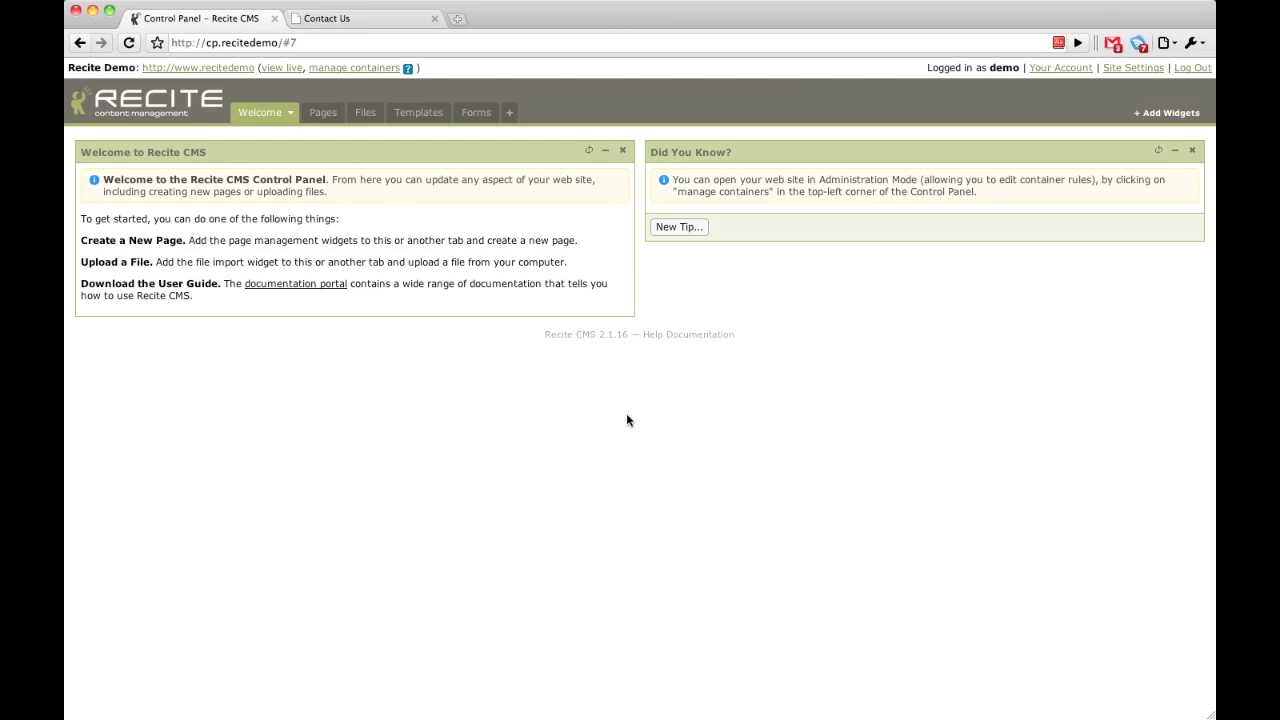
- Create a new control panel tab named Feeds from a pre-defined layout
{"action": "left_click", "coordinate": [510, 113]}
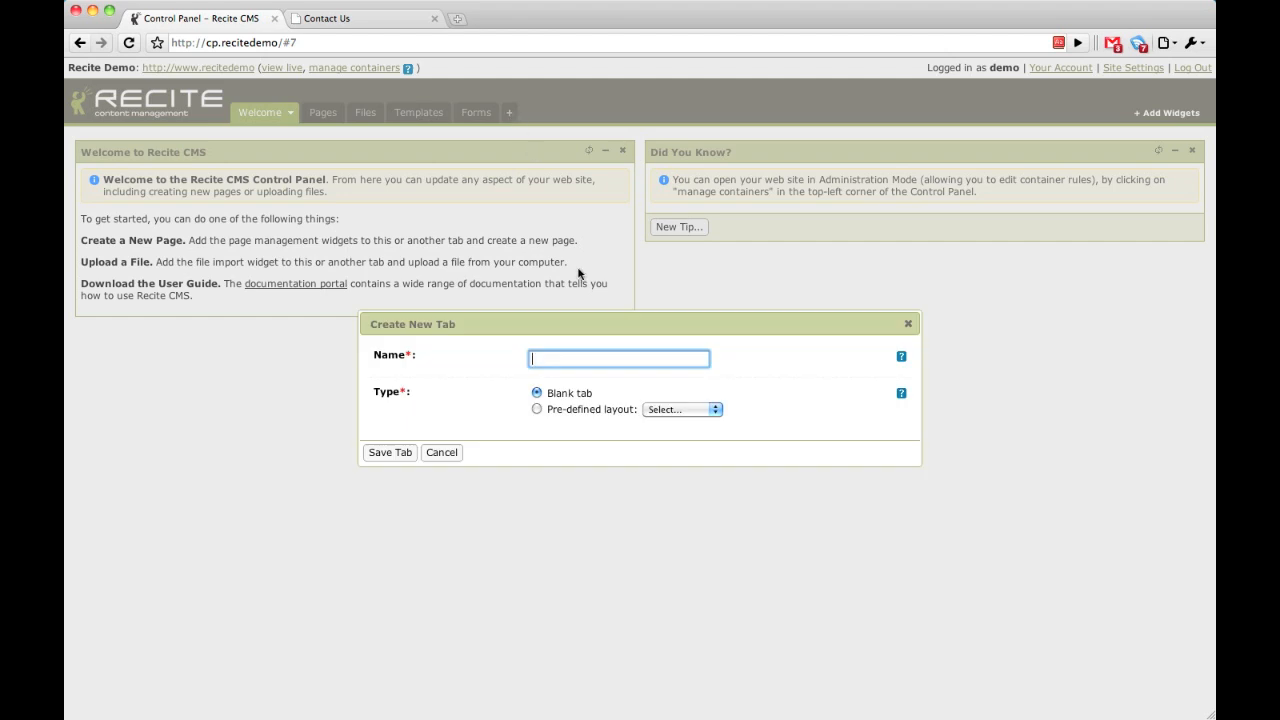
{"action": "left_click", "coordinate": [690, 409]}
{"action": "left_click", "coordinate": [668, 474]}
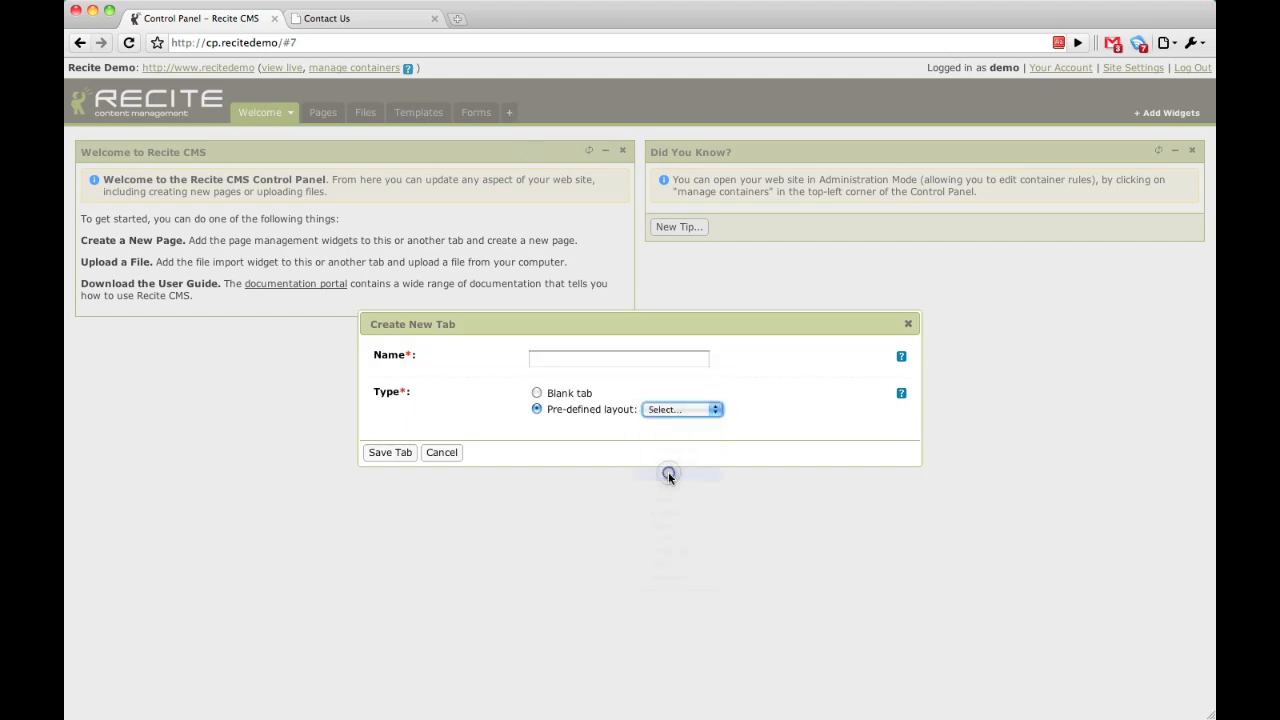
{"action": "left_click", "coordinate": [401, 454]}
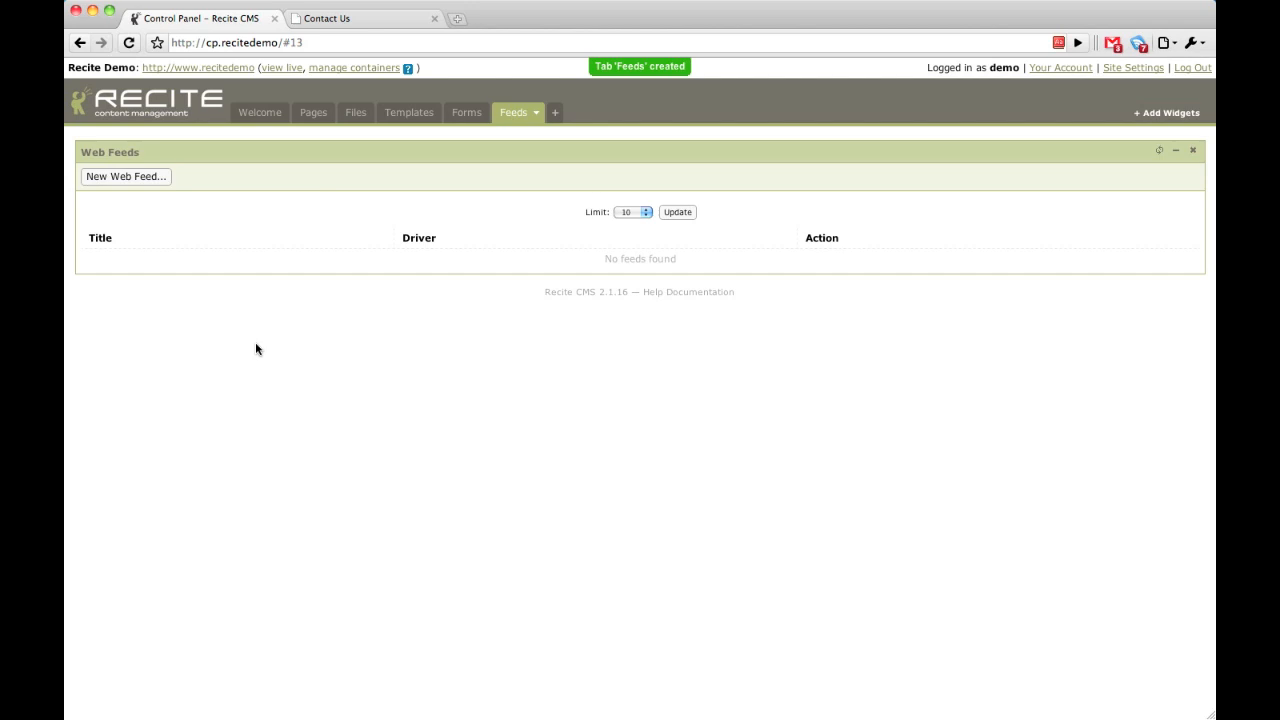
- Create a Pages web feed titled Google Sitemap that starts at Home, includes the starting page and has no limit on levels deep
{"action": "left_click", "coordinate": [128, 176]}
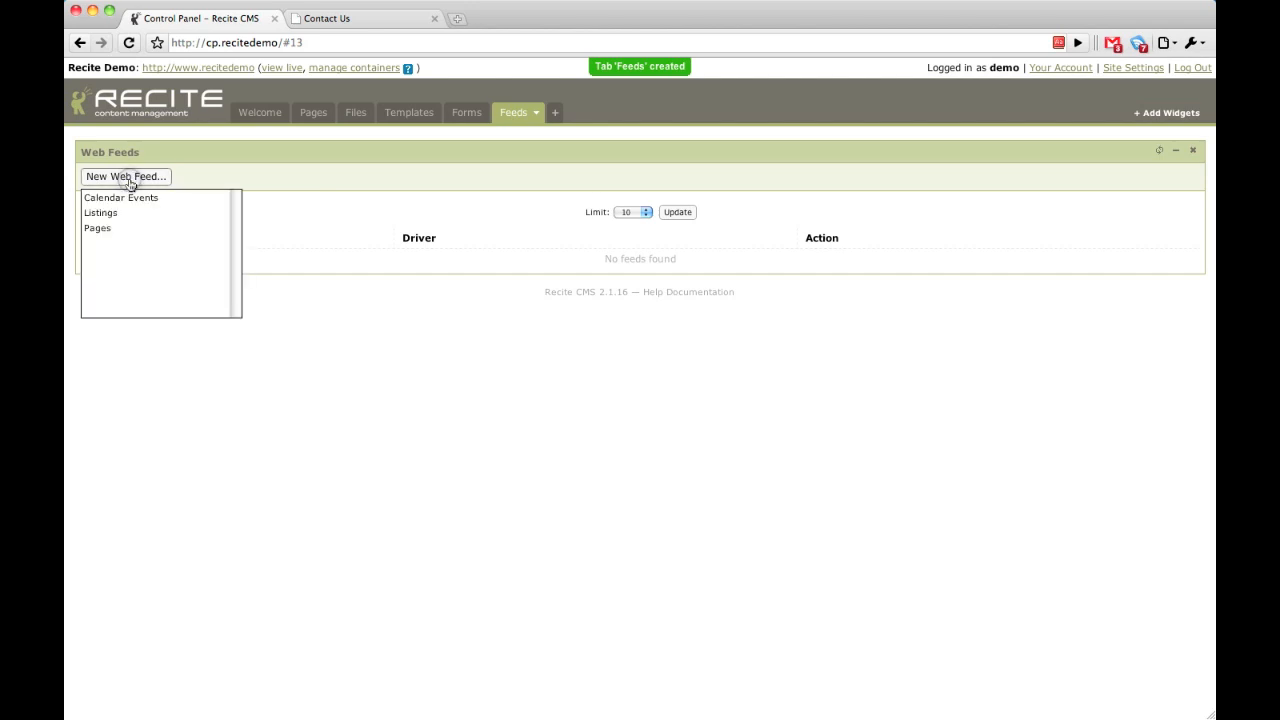
{"action": "left_click", "coordinate": [127, 228]}
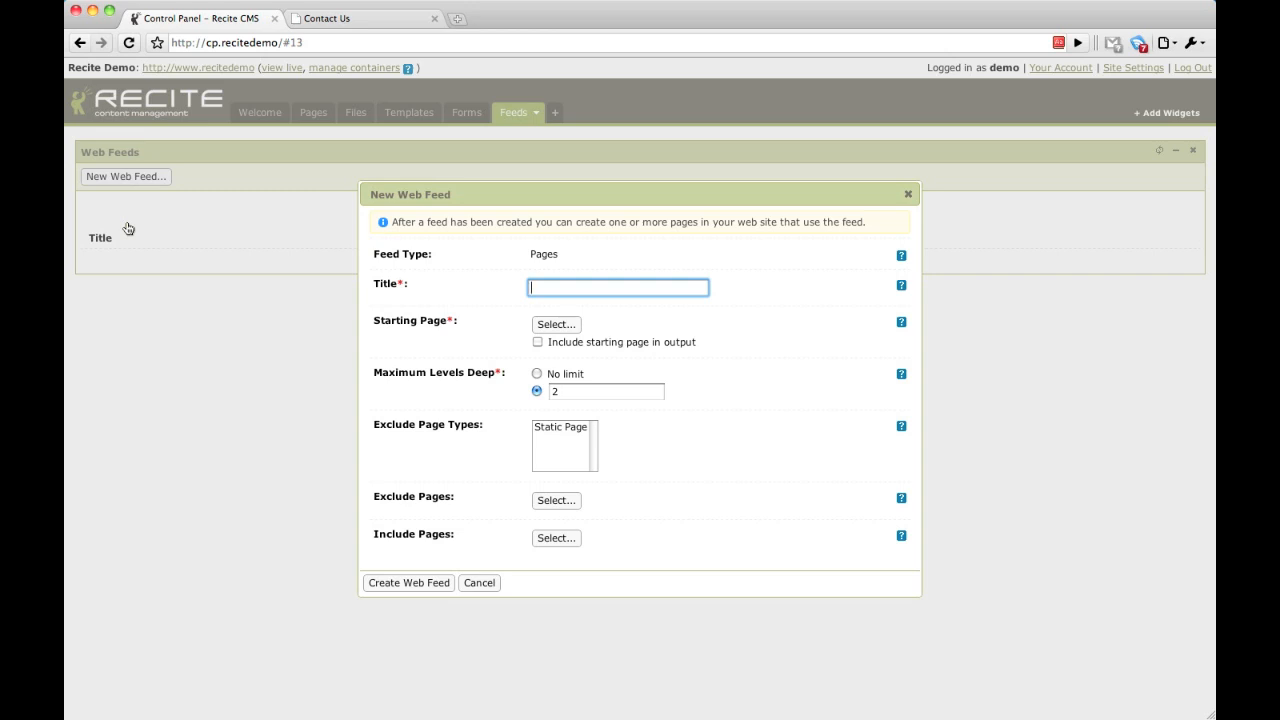
{"action": "type", "text": "Google Sitemap"}
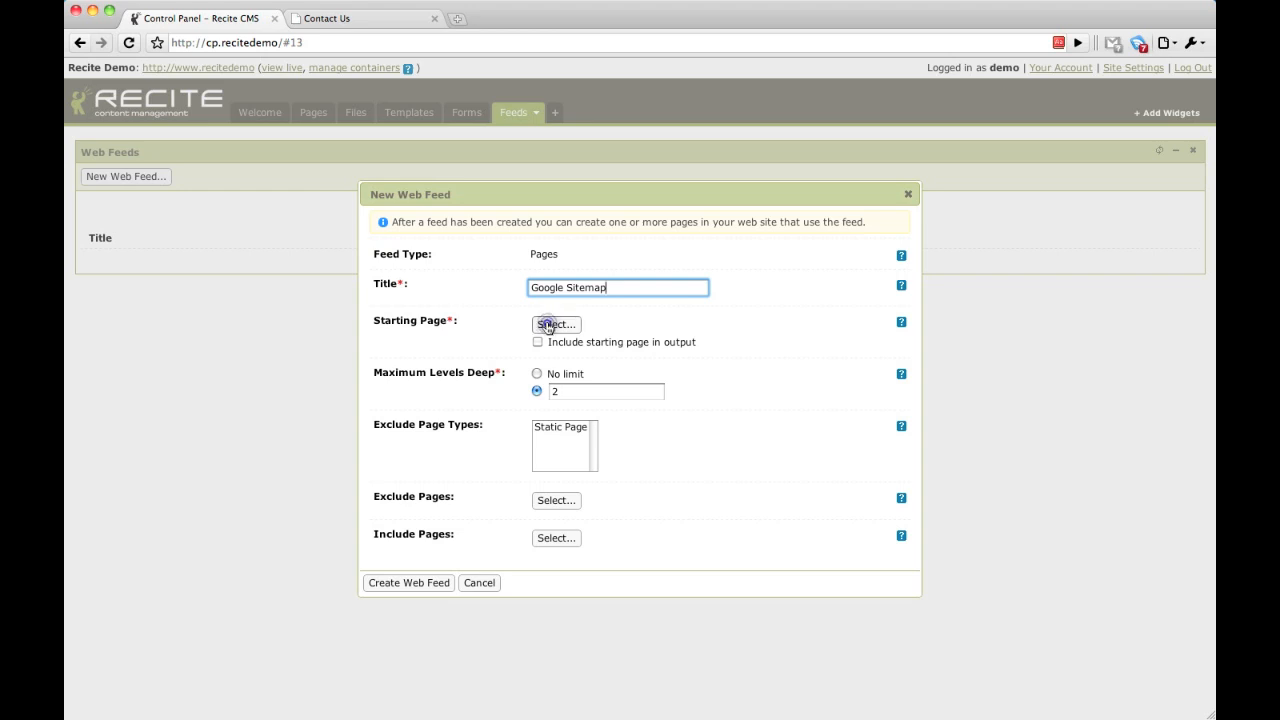
{"action": "left_click", "coordinate": [547, 326]}
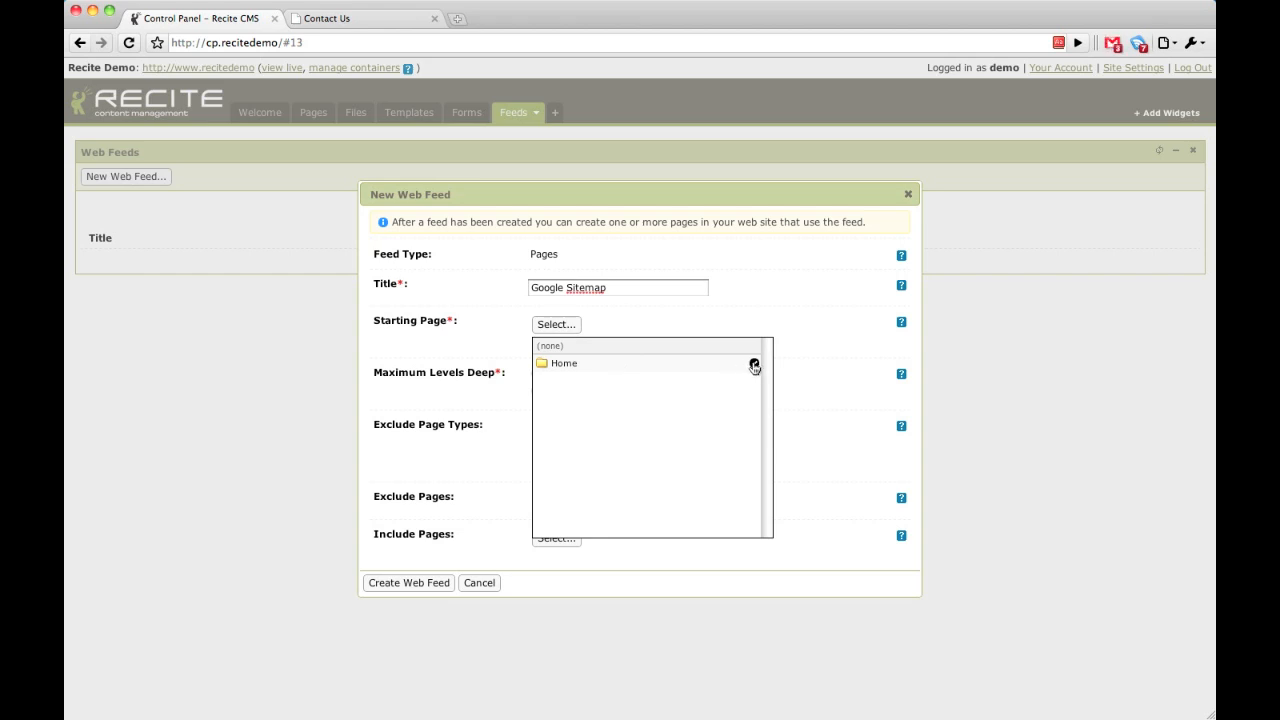
{"action": "left_click", "coordinate": [754, 365]}
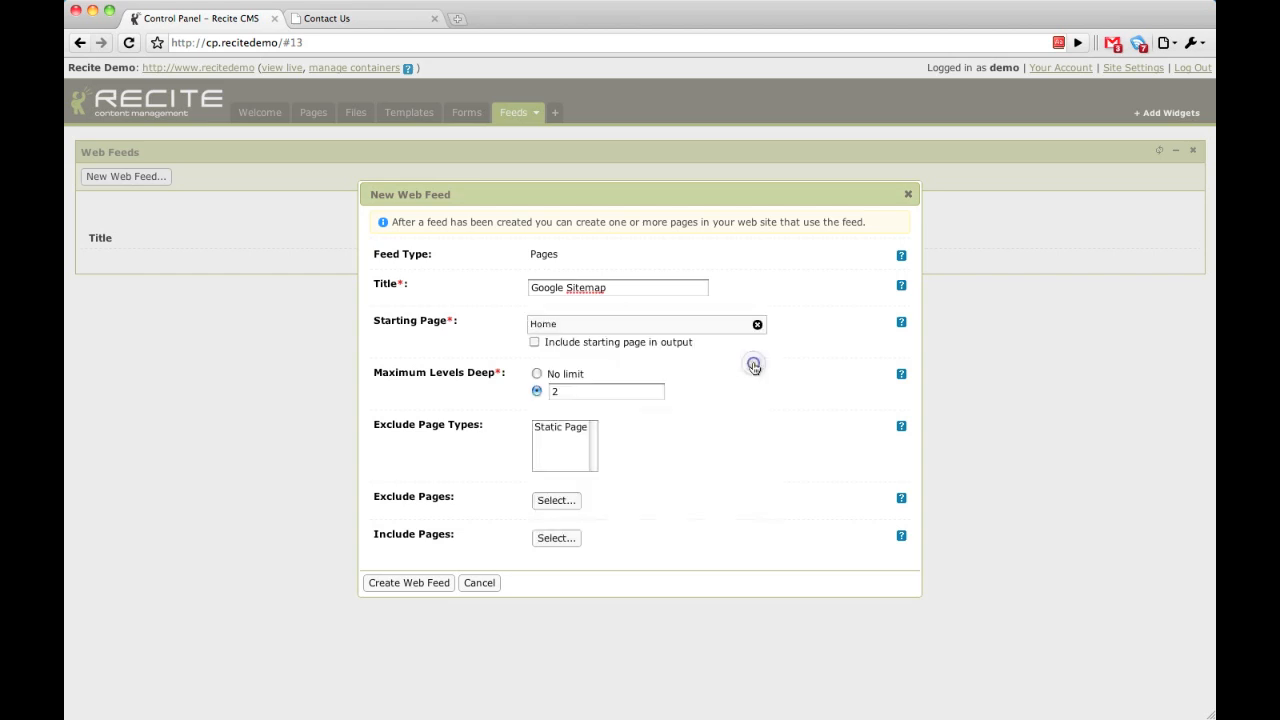
{"action": "left_click", "coordinate": [535, 342]}
{"action": "left_click", "coordinate": [536, 374]}
{"action": "left_click", "coordinate": [424, 582]}
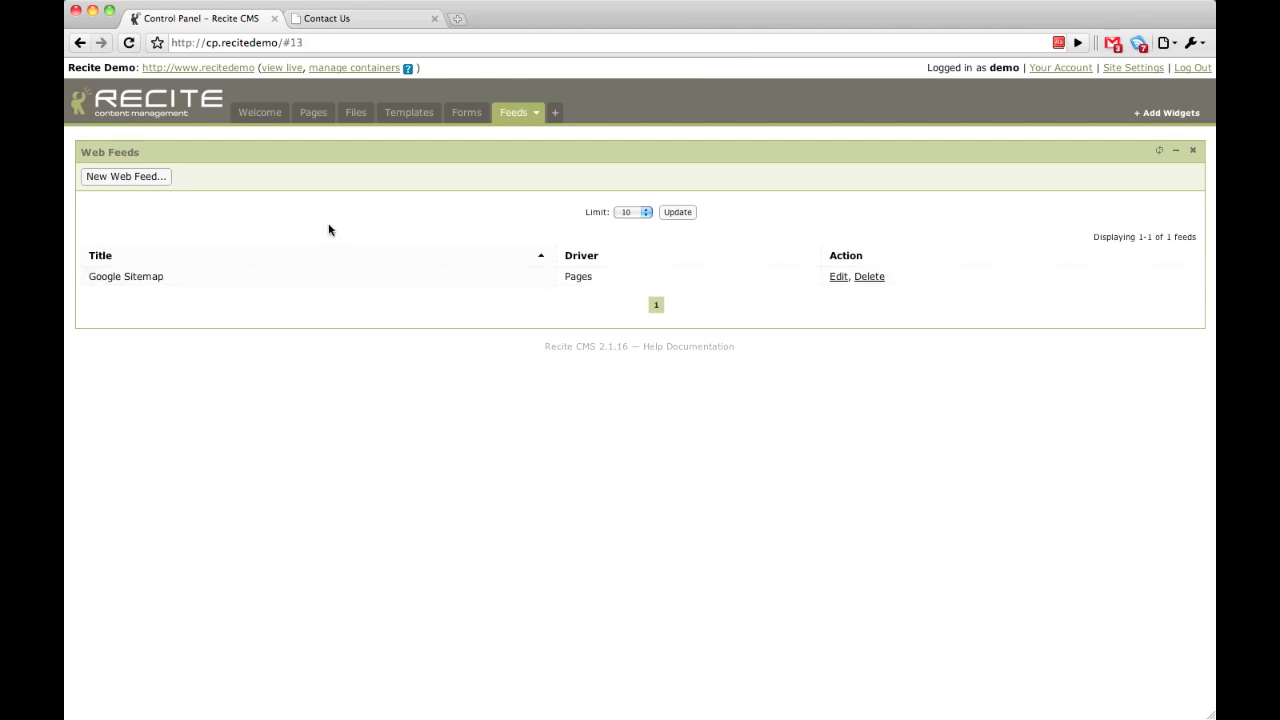
- In the Pages area, close the Contact Us page viewer, select Home and add the Page Types widget
{"action": "left_click", "coordinate": [313, 113]}
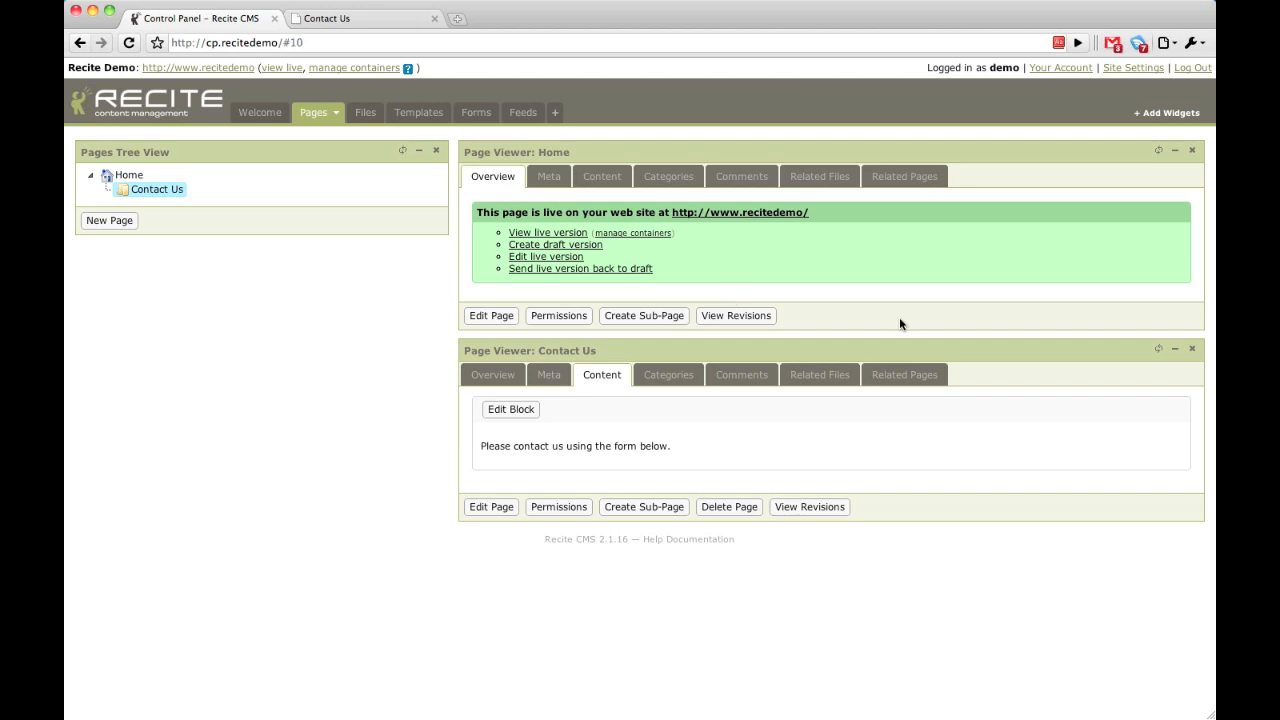
{"action": "left_click", "coordinate": [1191, 348]}
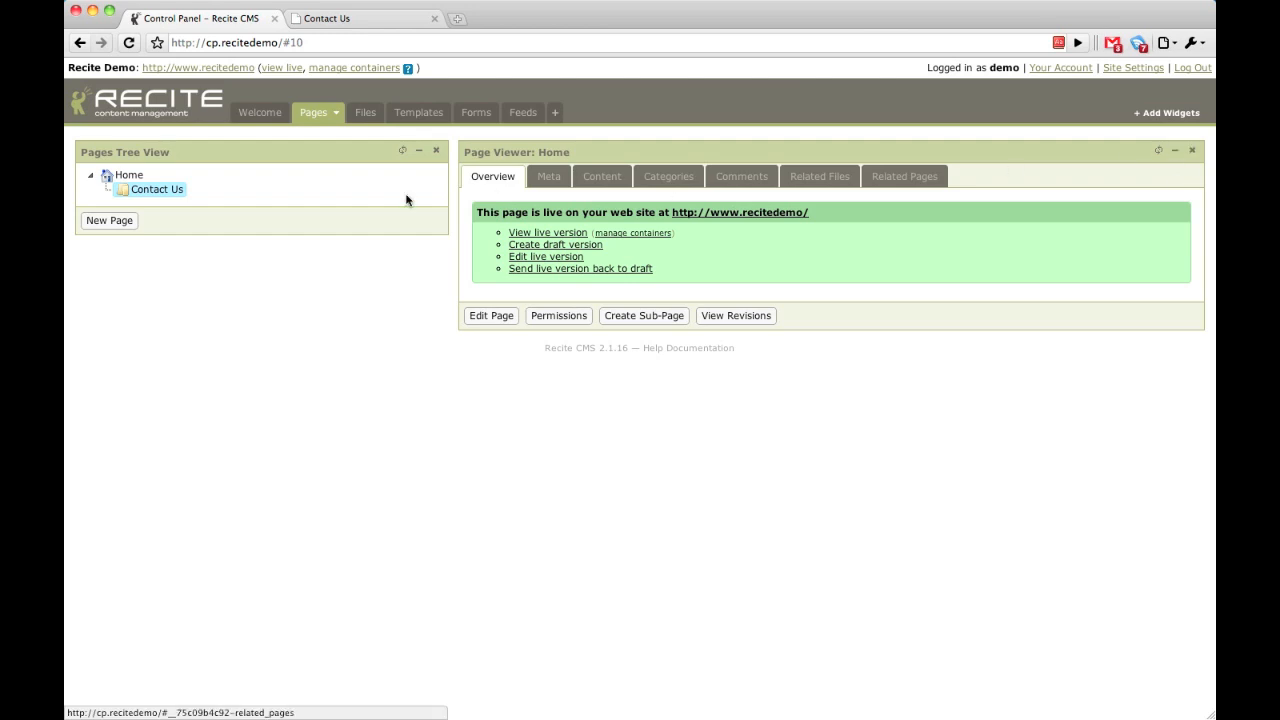
{"action": "left_click", "coordinate": [145, 176]}
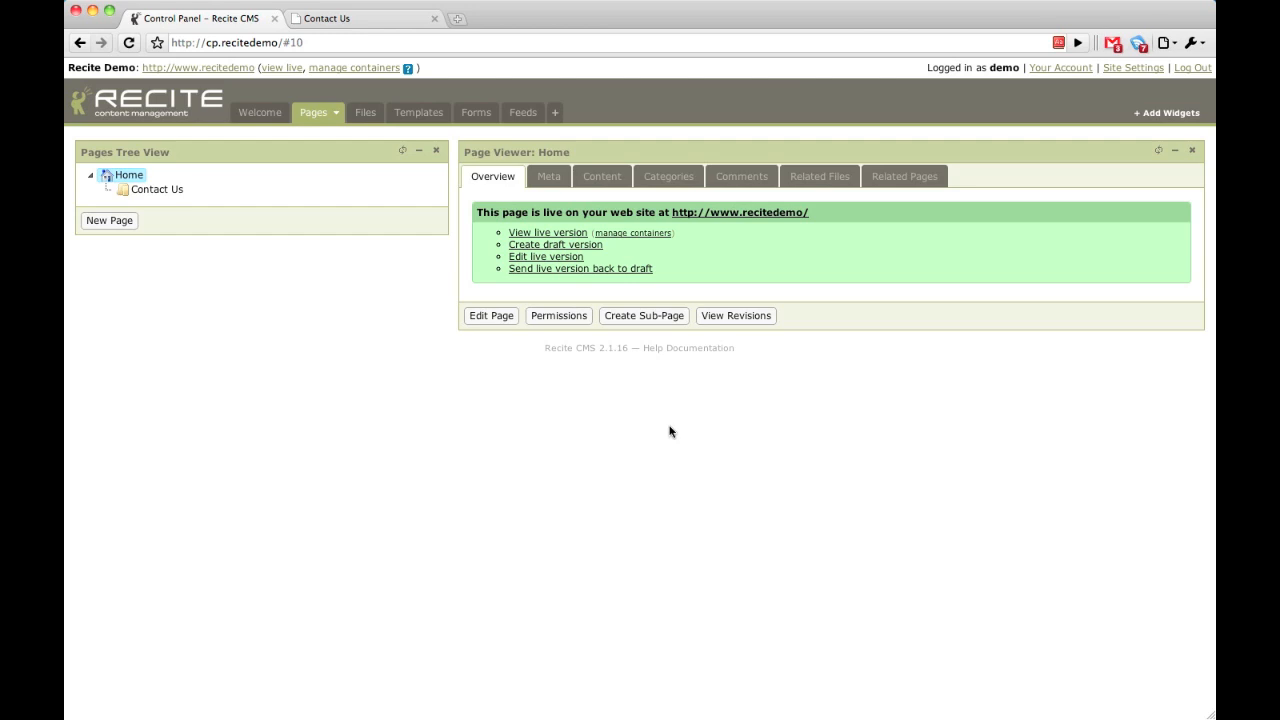
{"action": "left_click", "coordinate": [1160, 113]}
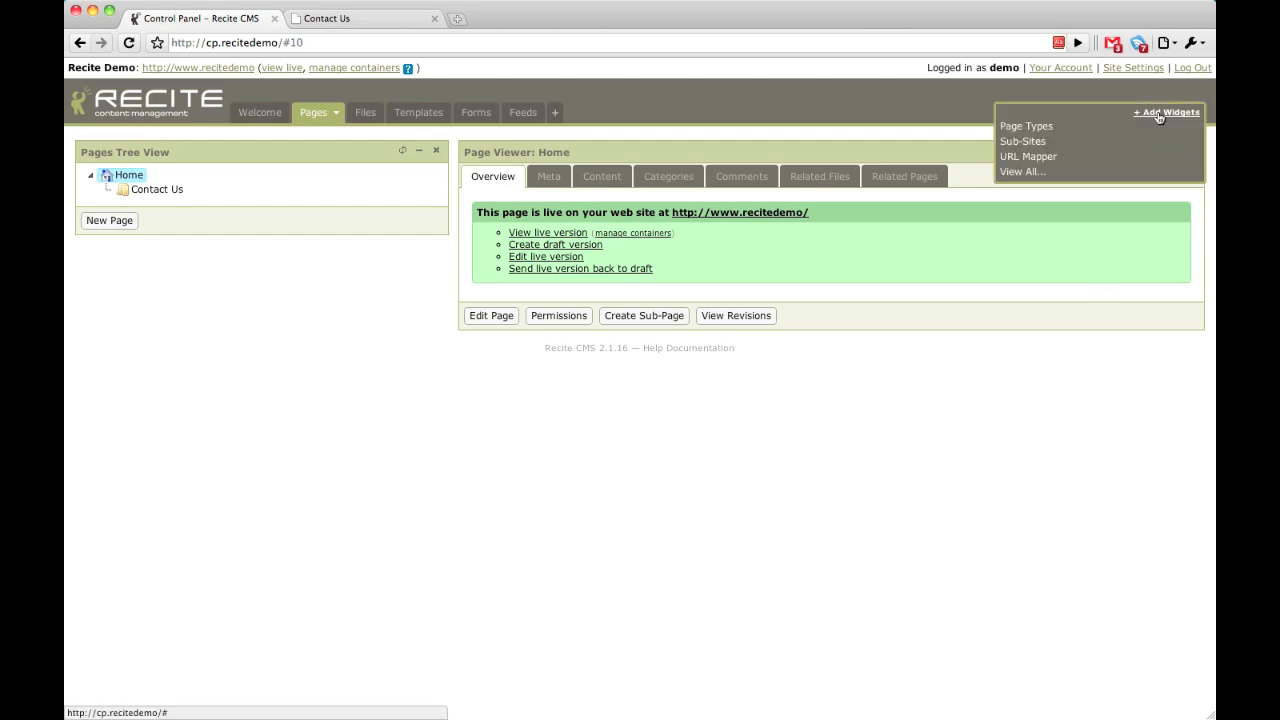
{"action": "left_click", "coordinate": [1033, 127]}
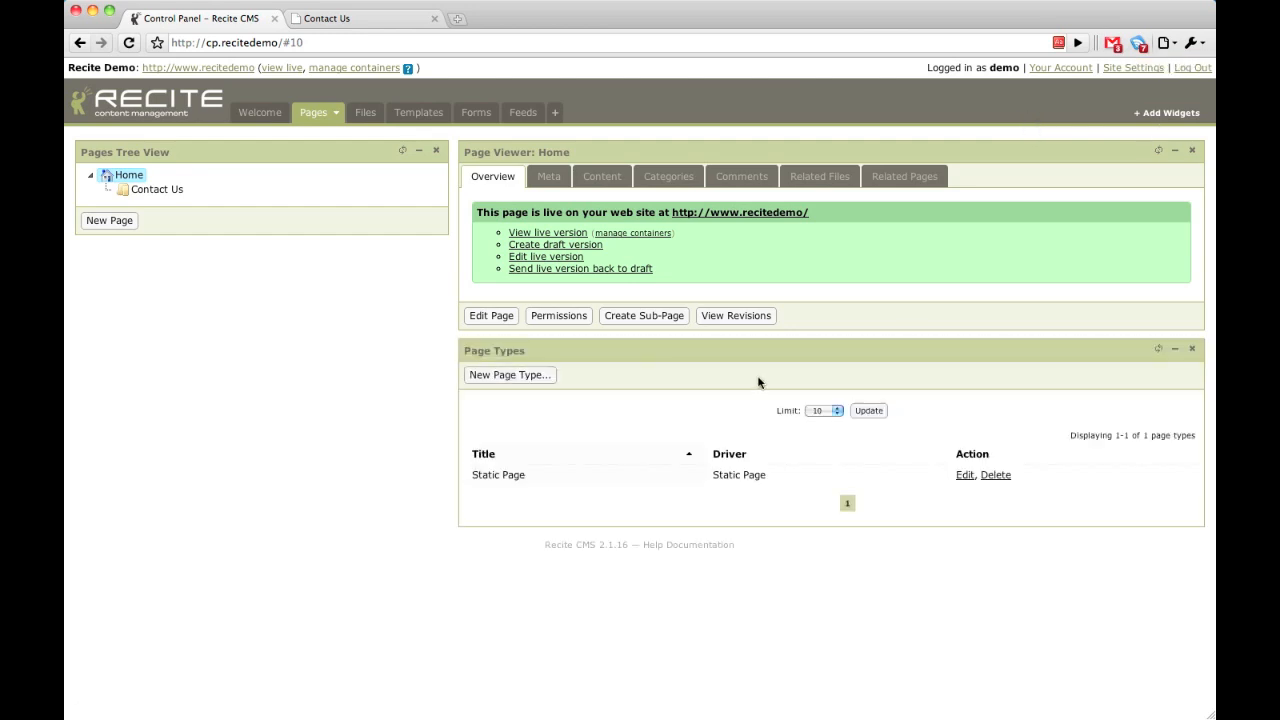
- Create a Web Feed page type titled Google Sitemap with the Google Sitemaps output driver, and close the Page Types widget
{"action": "left_click", "coordinate": [535, 380]}
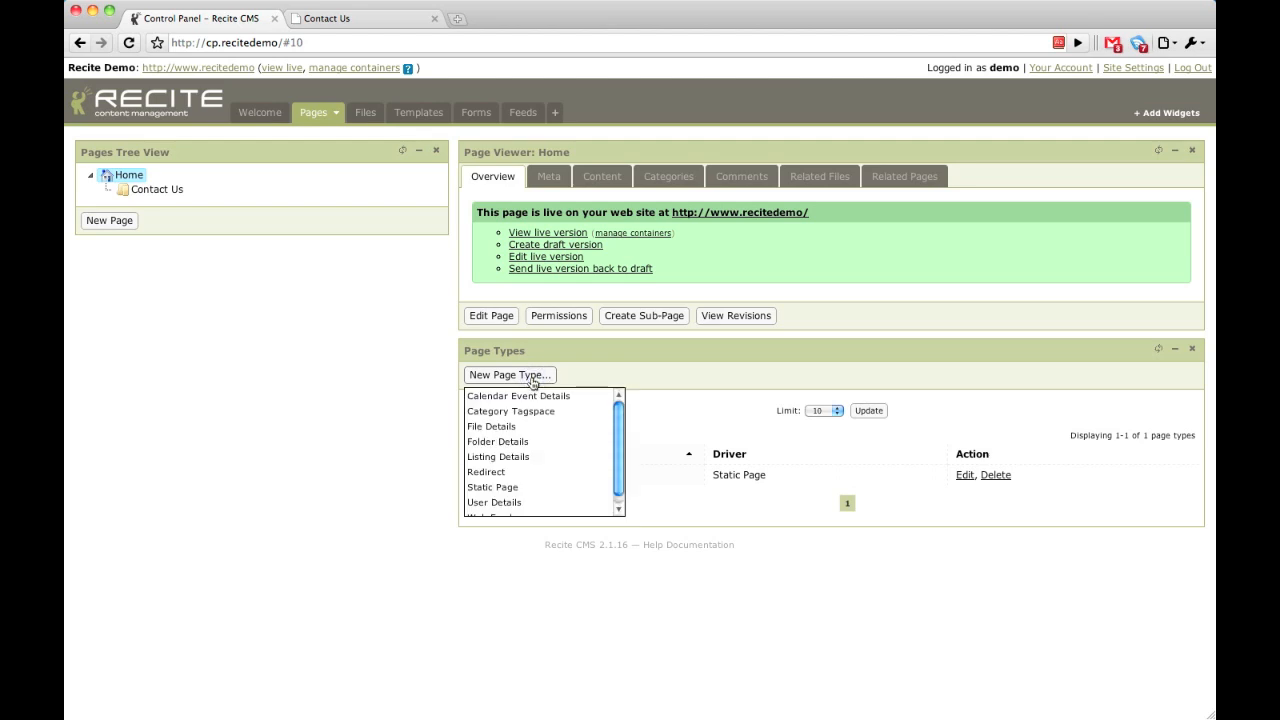
{"action": "left_click_drag", "start_coordinate": [617, 446], "coordinate": [616, 455]}
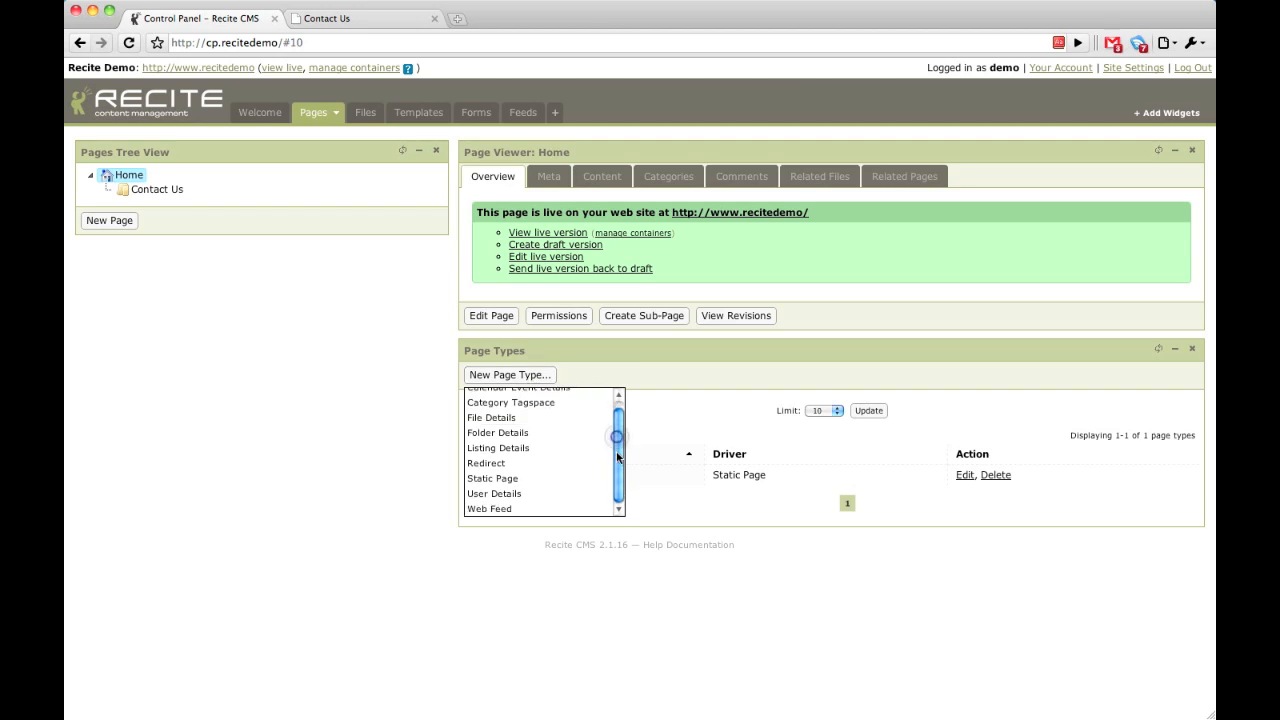
{"action": "left_click", "coordinate": [501, 509]}
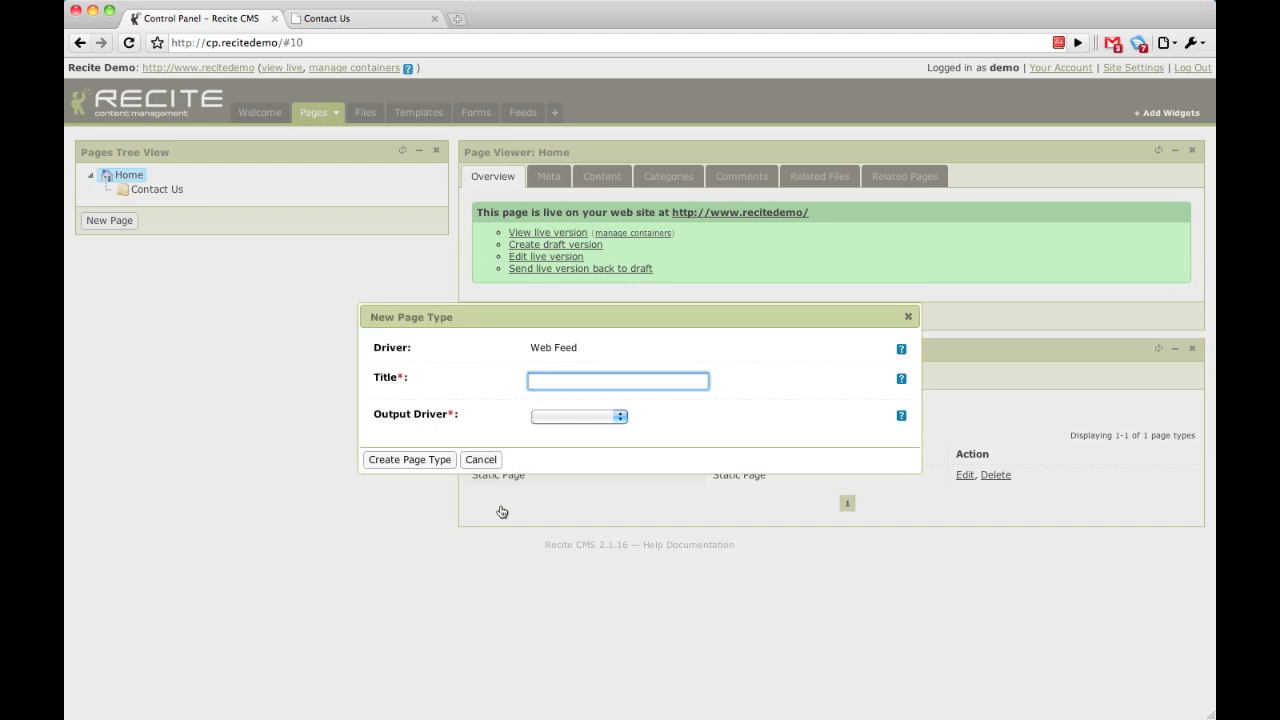
{"action": "type", "text": "Google Sitemap"}
{"action": "left_click", "coordinate": [565, 416]}
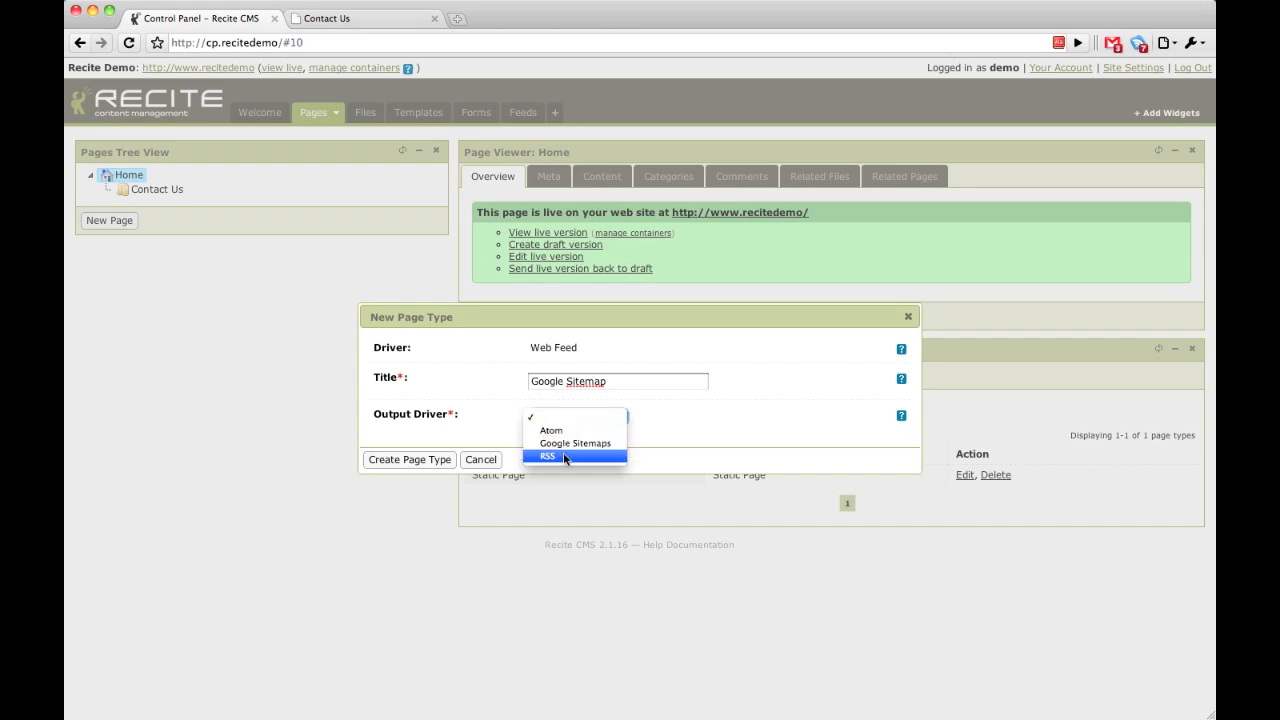
{"action": "left_click", "coordinate": [572, 443]}
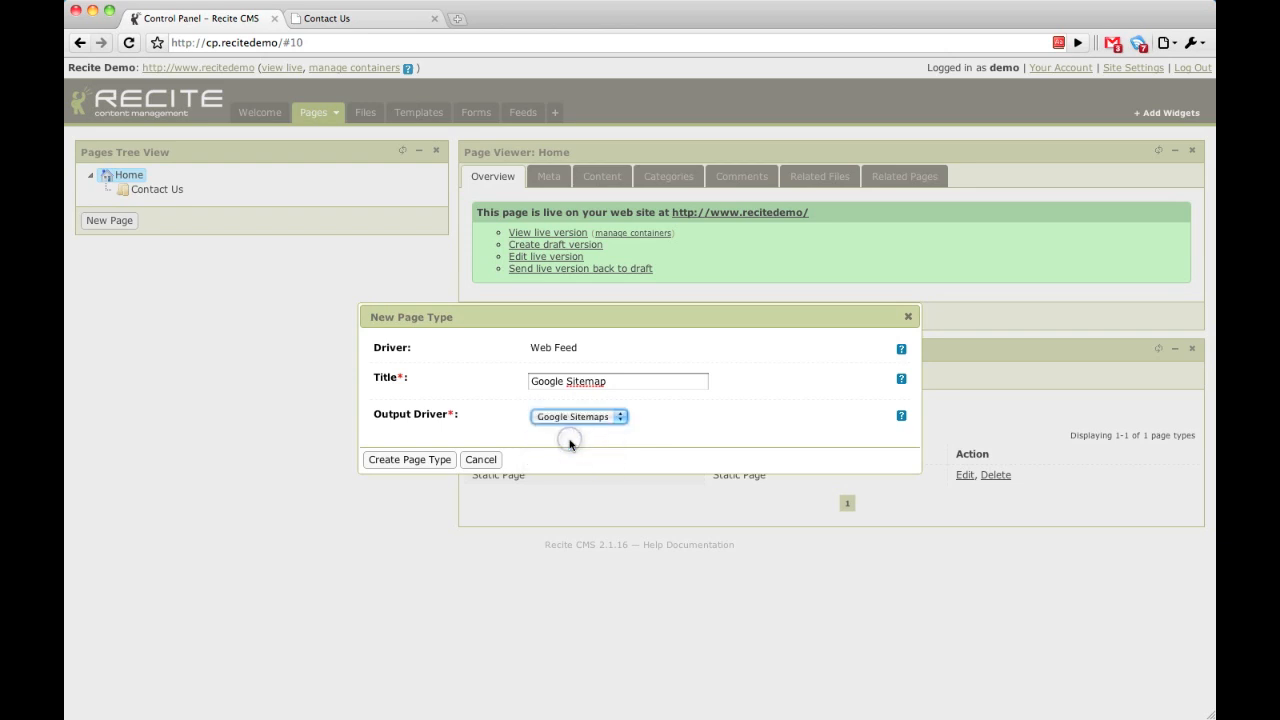
{"action": "left_click", "coordinate": [573, 418]}
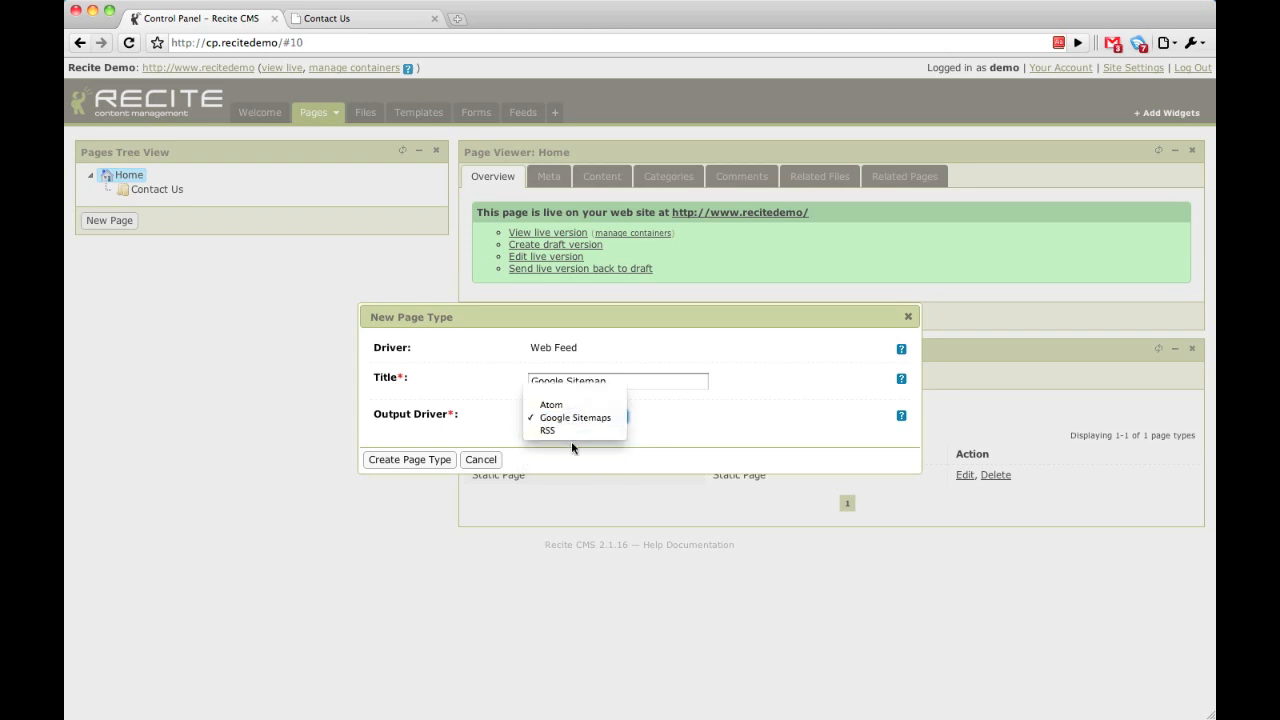
{"action": "left_click", "coordinate": [572, 444]}
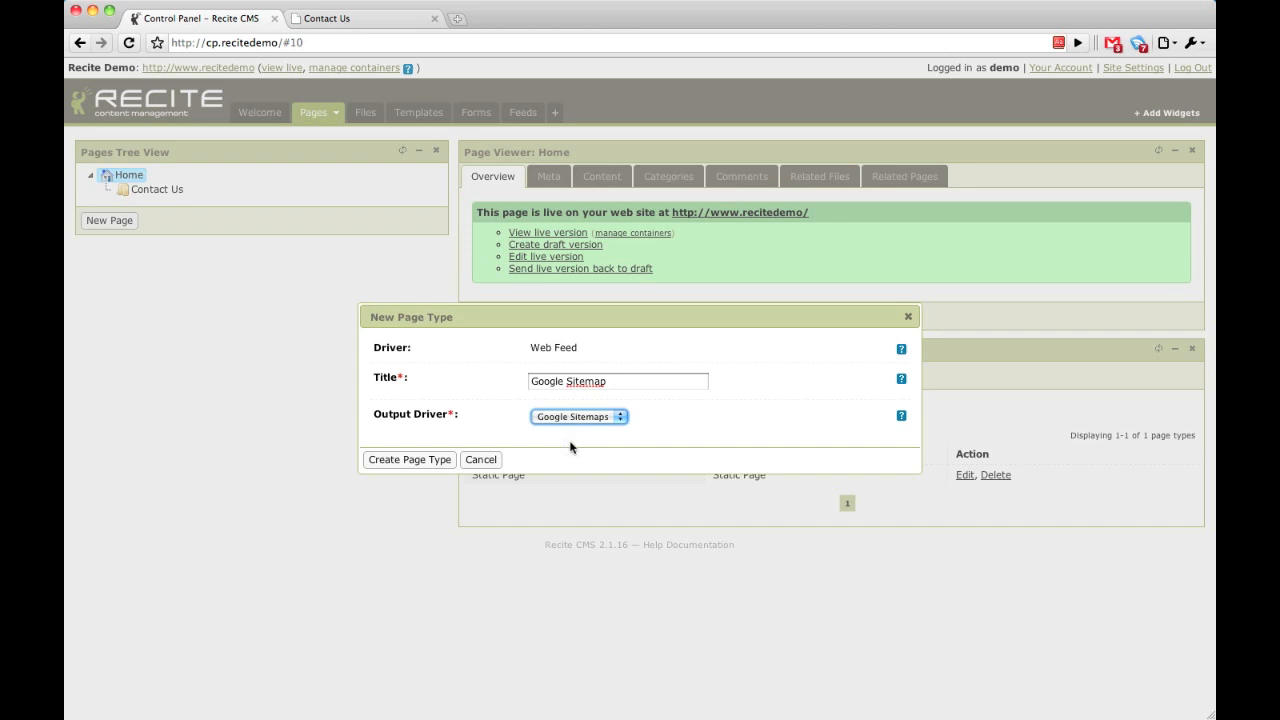
{"action": "left_click", "coordinate": [406, 461]}
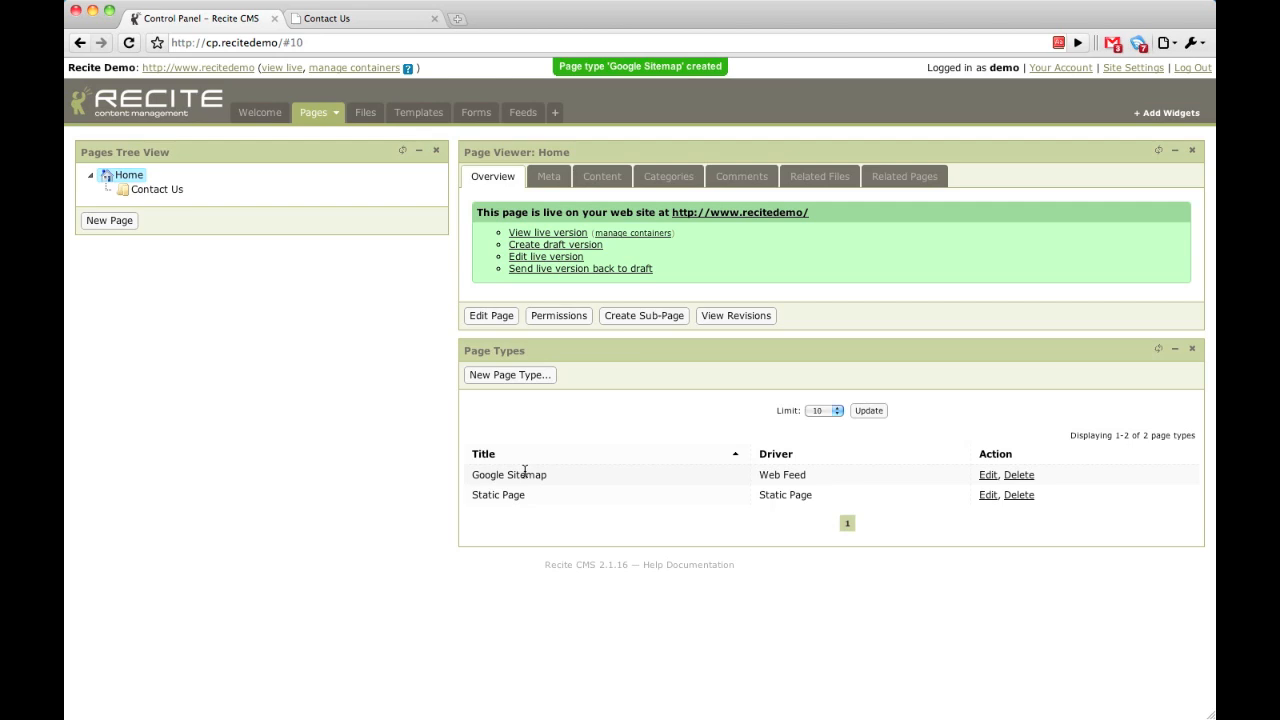
{"action": "left_click", "coordinate": [1191, 348]}
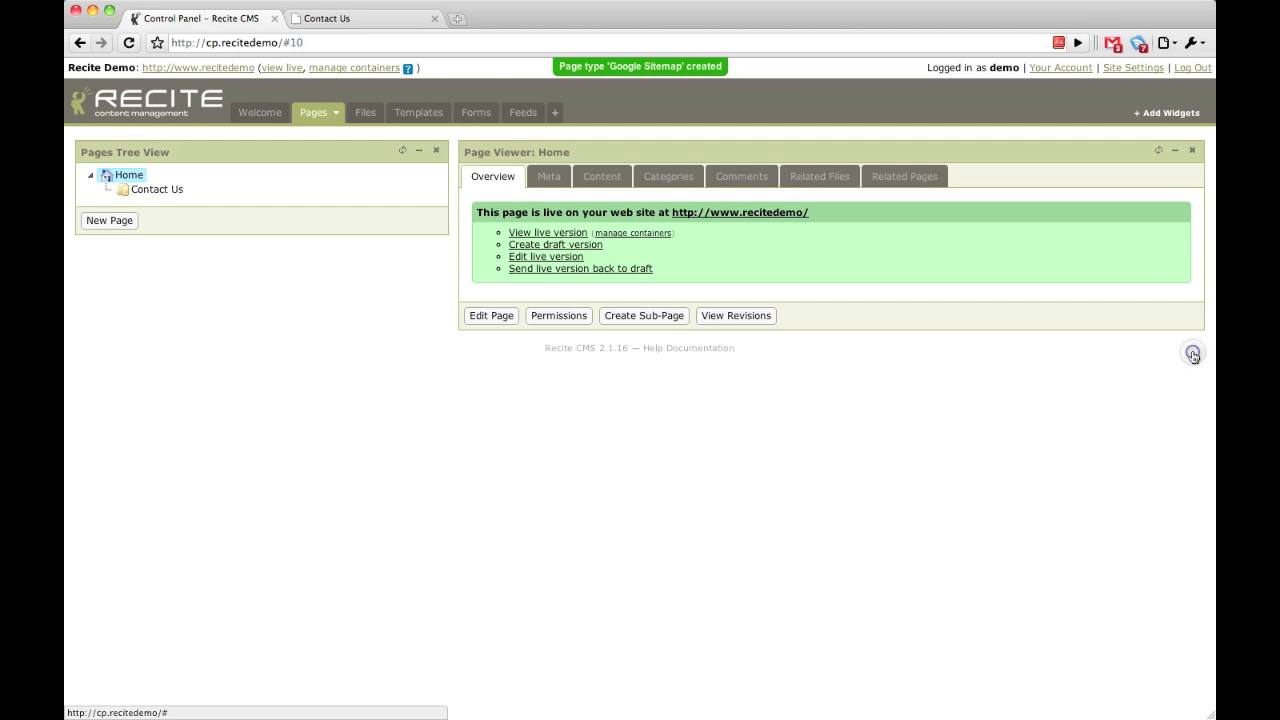
- Create a live Google Sitemap sub-page under Home titled Google Sitemap, with URL sitemap.xml and the Google Sitemap web feed
{"action": "left_click", "coordinate": [643, 316]}
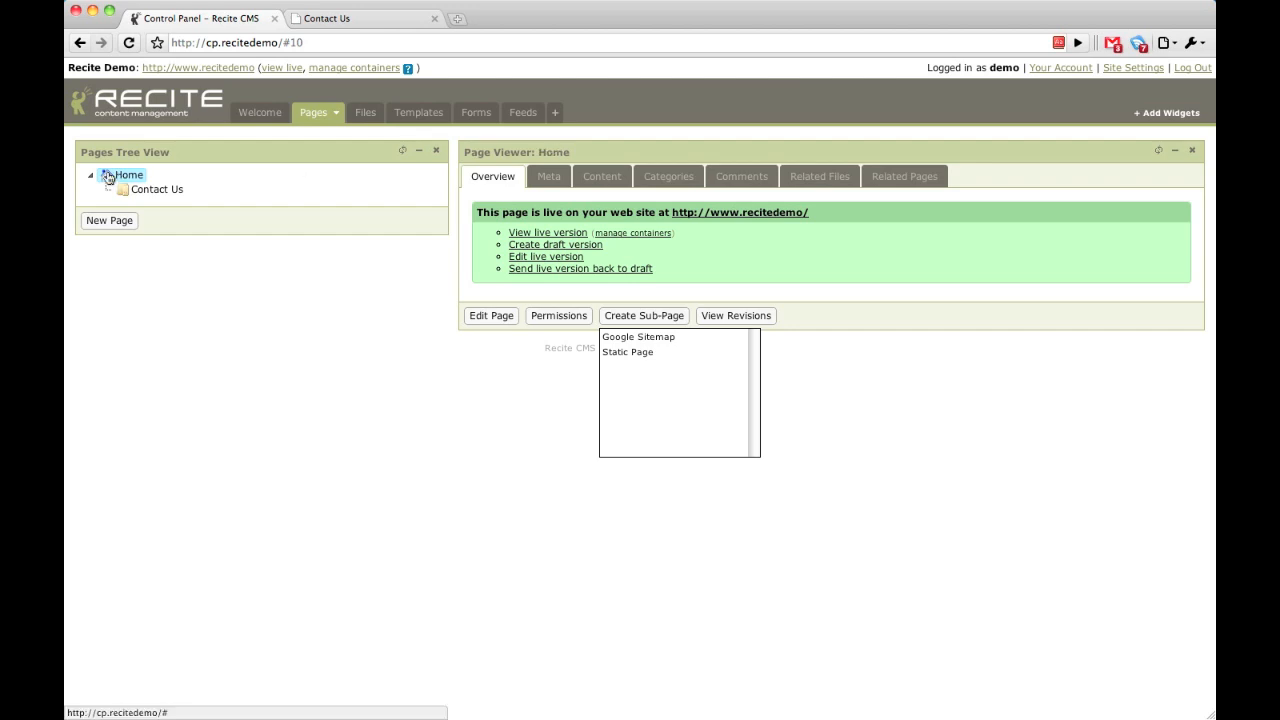
{"action": "left_click", "coordinate": [631, 337]}
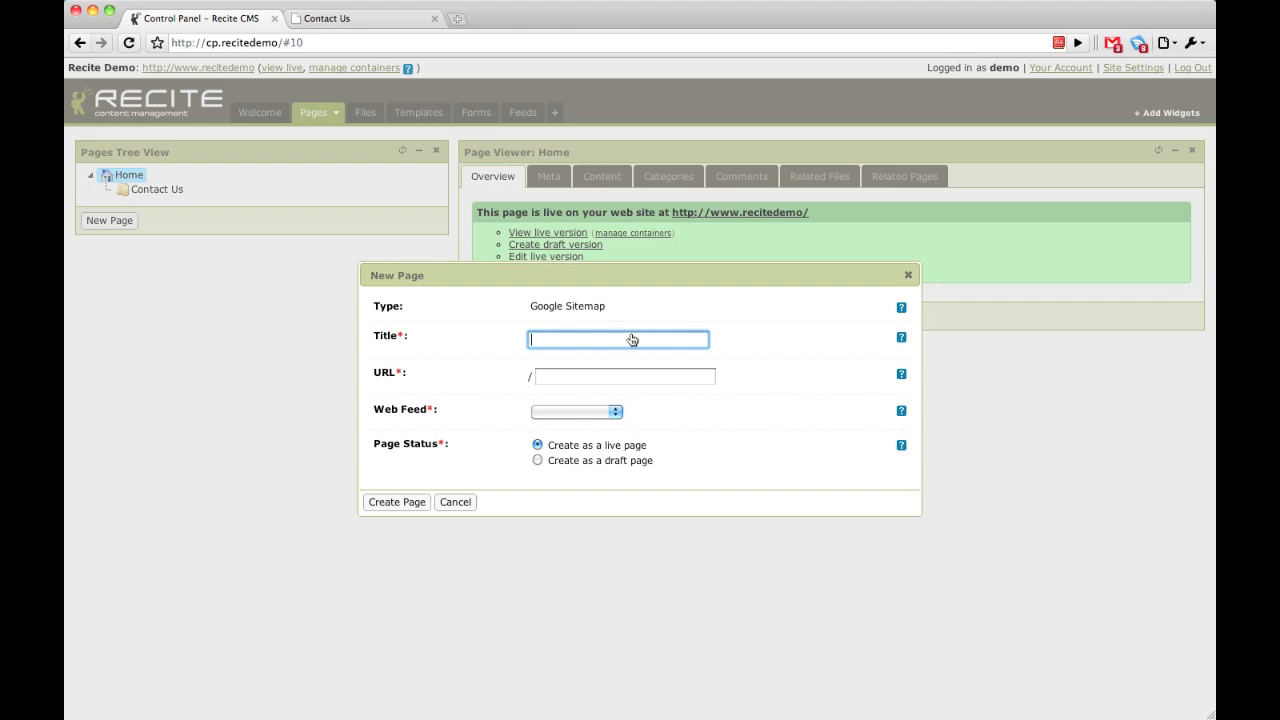
{"action": "type", "text": "Google Sitemap"}
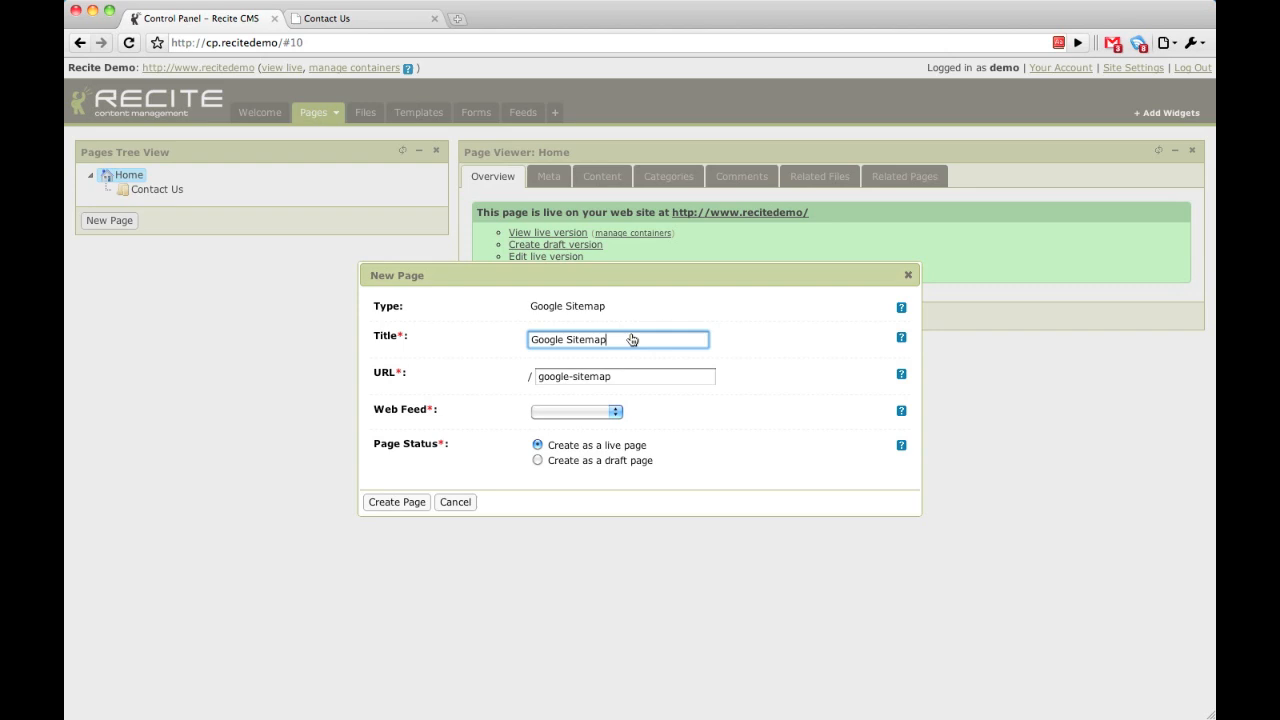
{"action": "key", "text": "Tab"}
{"action": "type", "text": "sitemap.xml"}
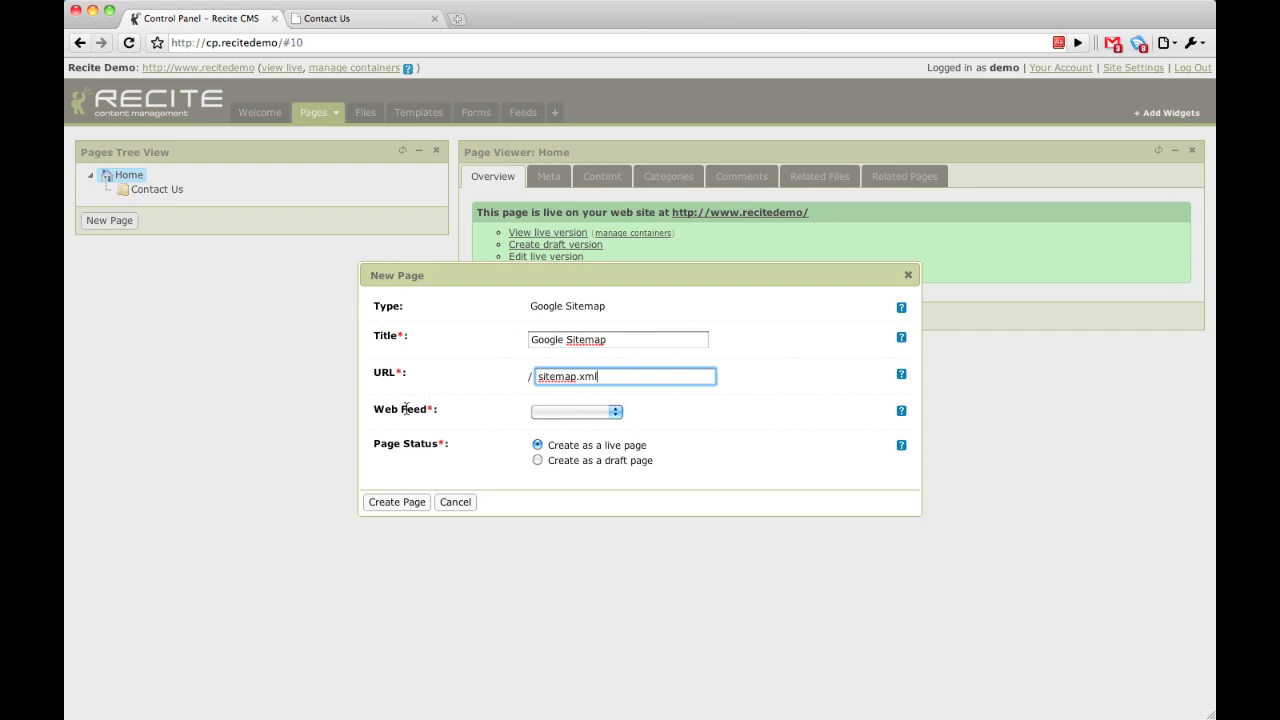
{"action": "left_click", "coordinate": [585, 412]}
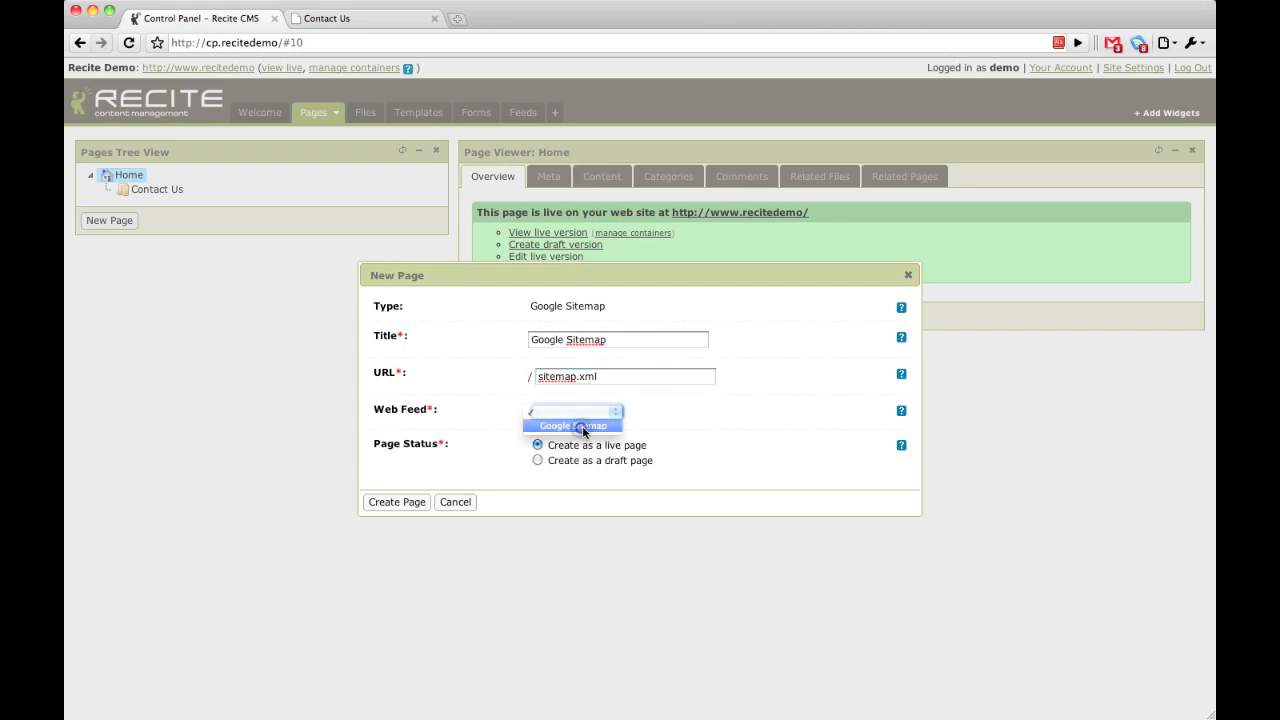
{"action": "left_click", "coordinate": [585, 426]}
{"action": "left_click", "coordinate": [413, 504]}
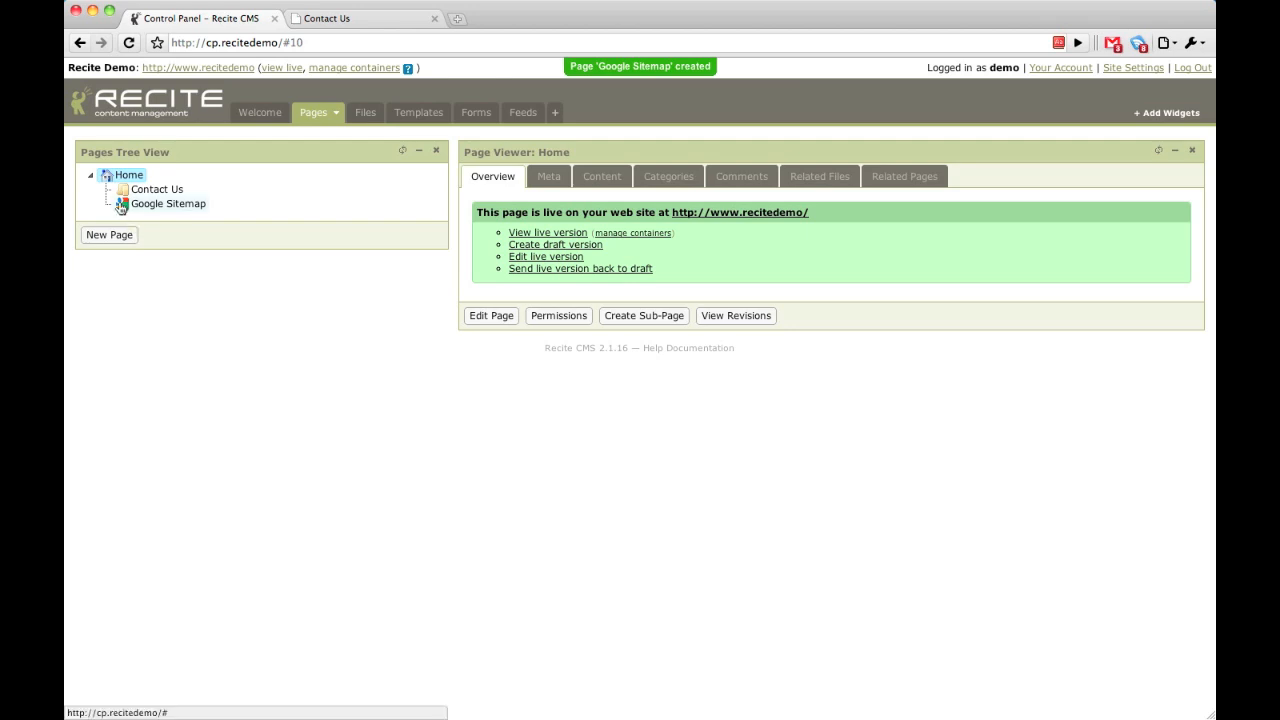
- Open the live Google Sitemap page and examine its XML source, highlighting the sitemap.xml entry
{"action": "left_click", "coordinate": [165, 207]}
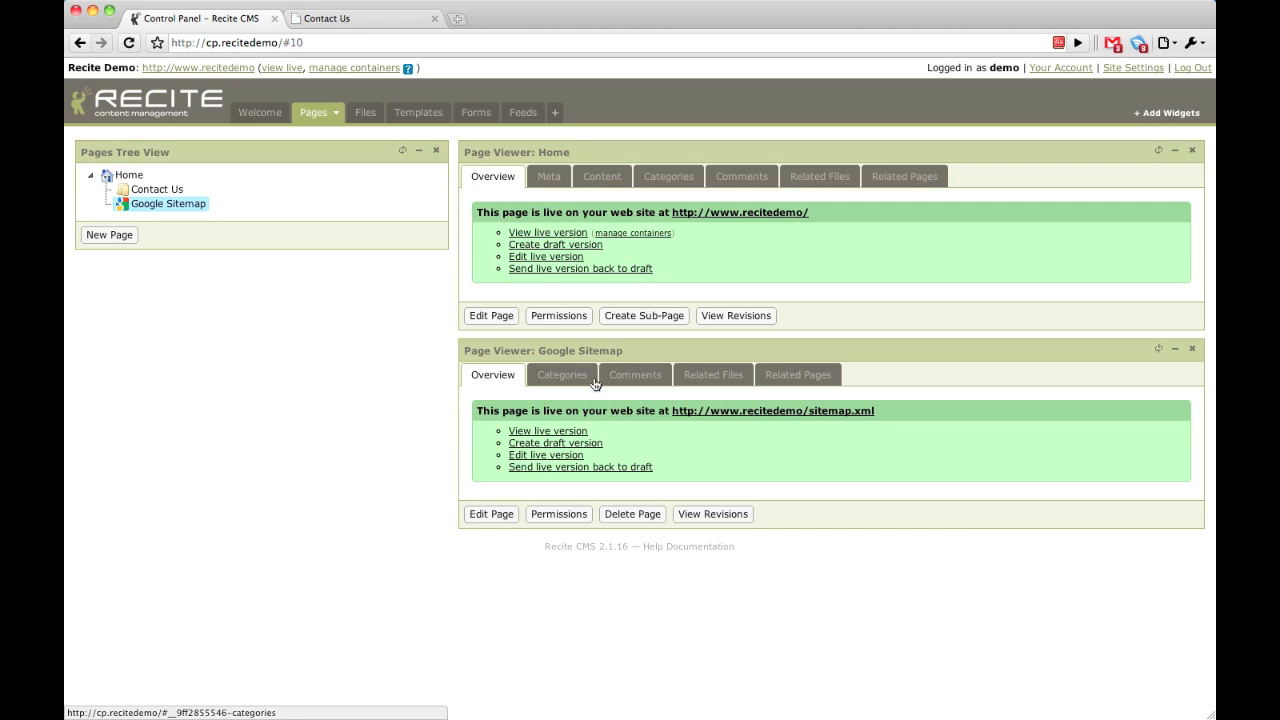
{"action": "left_click", "coordinate": [808, 411]}
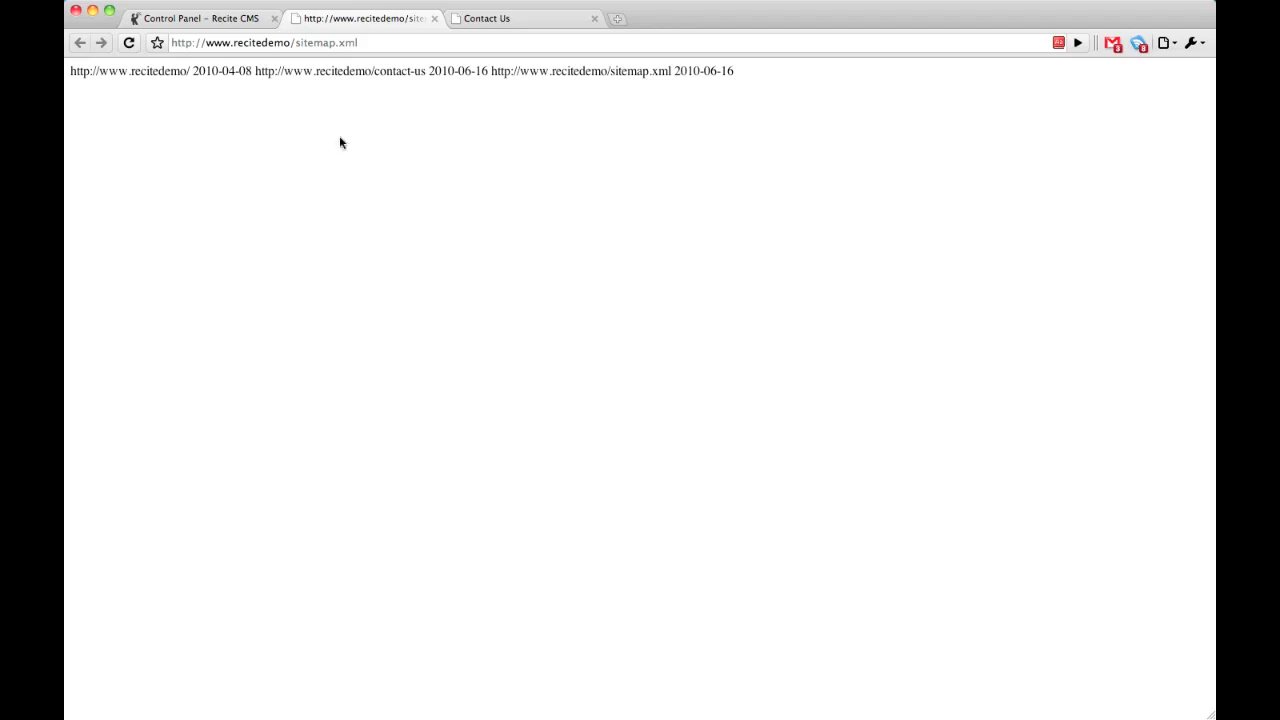
{"action": "right_click", "coordinate": [366, 104]}
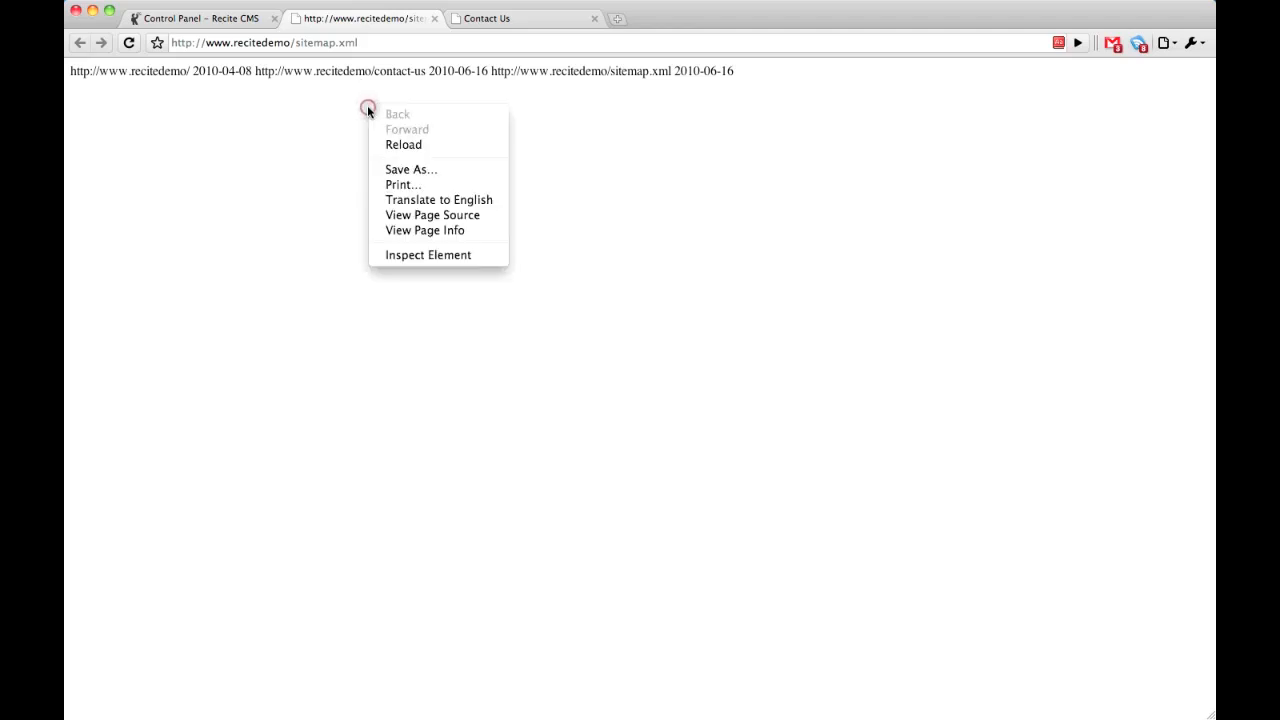
{"action": "left_click", "coordinate": [397, 215]}
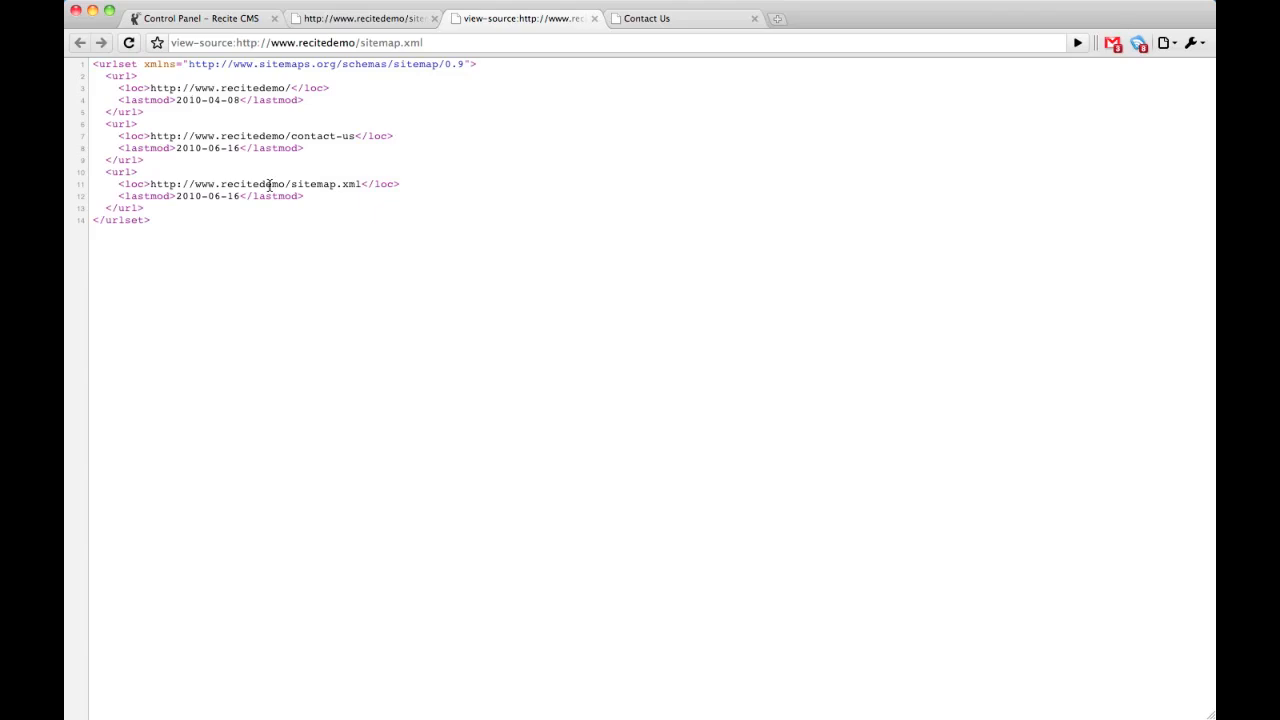
{"action": "left_click", "coordinate": [303, 184]}
{"action": "double_click", "coordinate": [336, 184]}
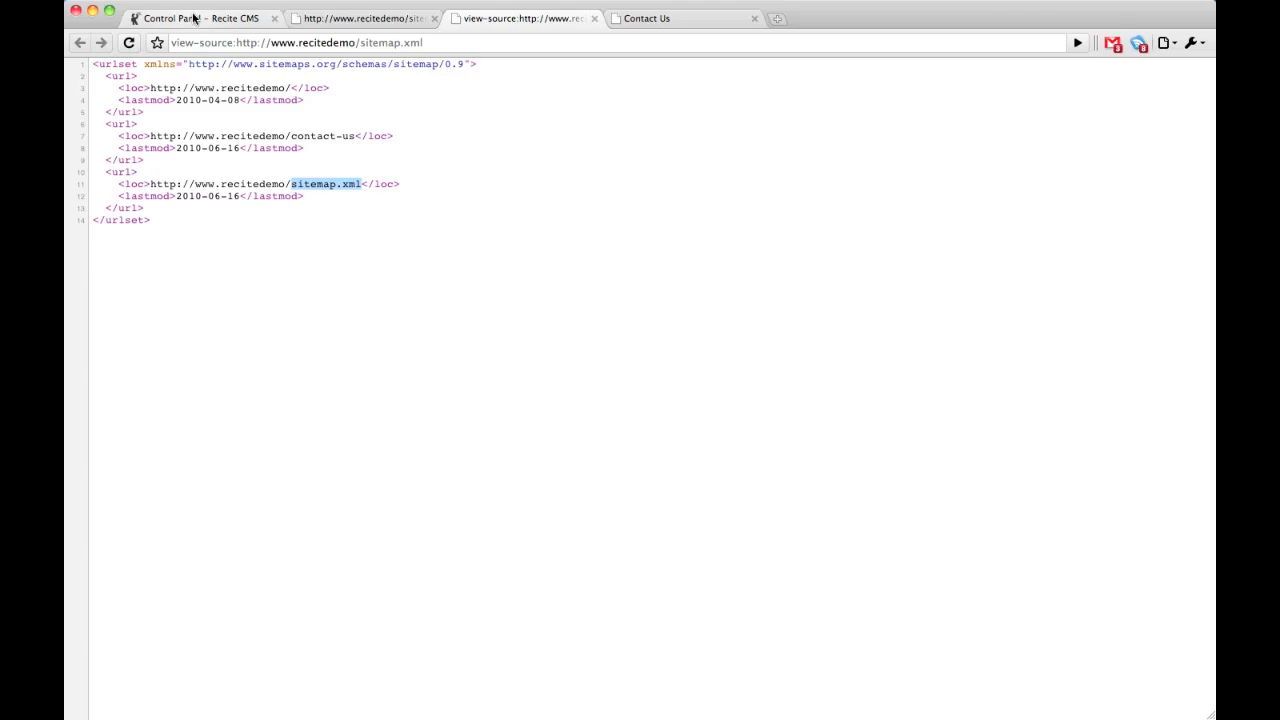
{"action": "key", "text": "super+w"}
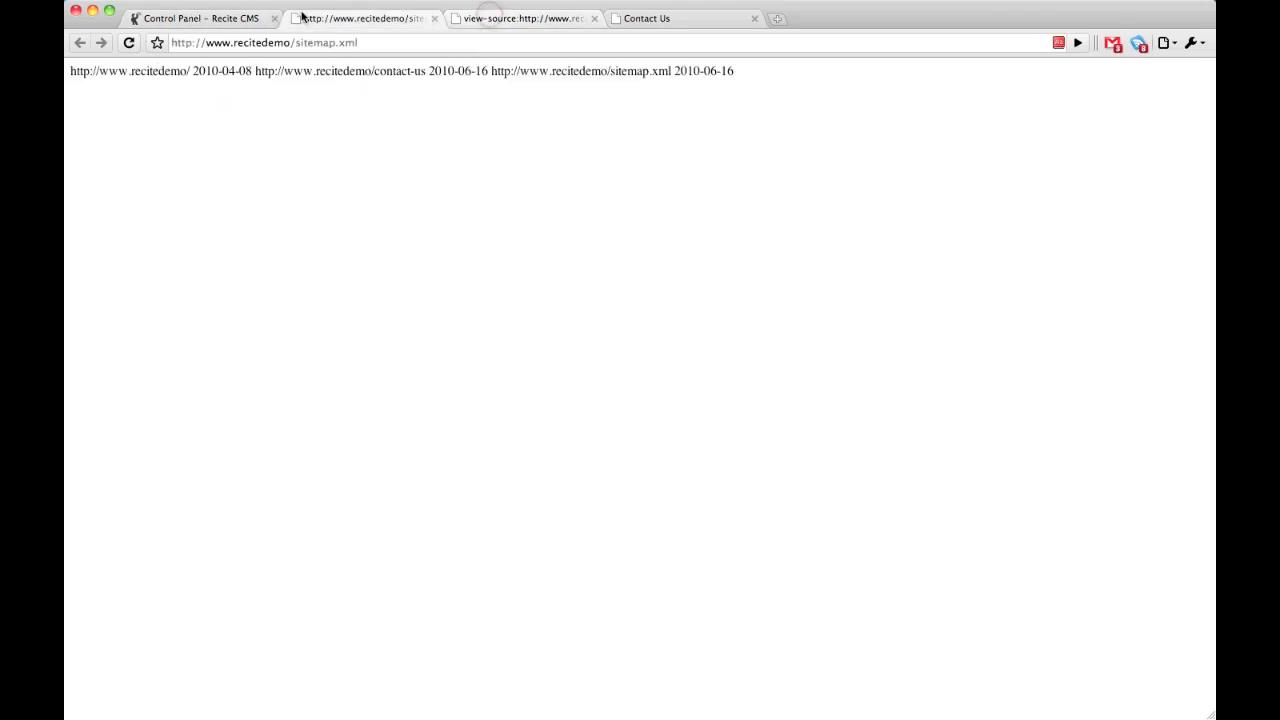
- In the Recite control panel, edit the Google Sitemap web feed to exclude the Google Sitemap page under Home, and save the changes
{"action": "left_click", "coordinate": [208, 18]}
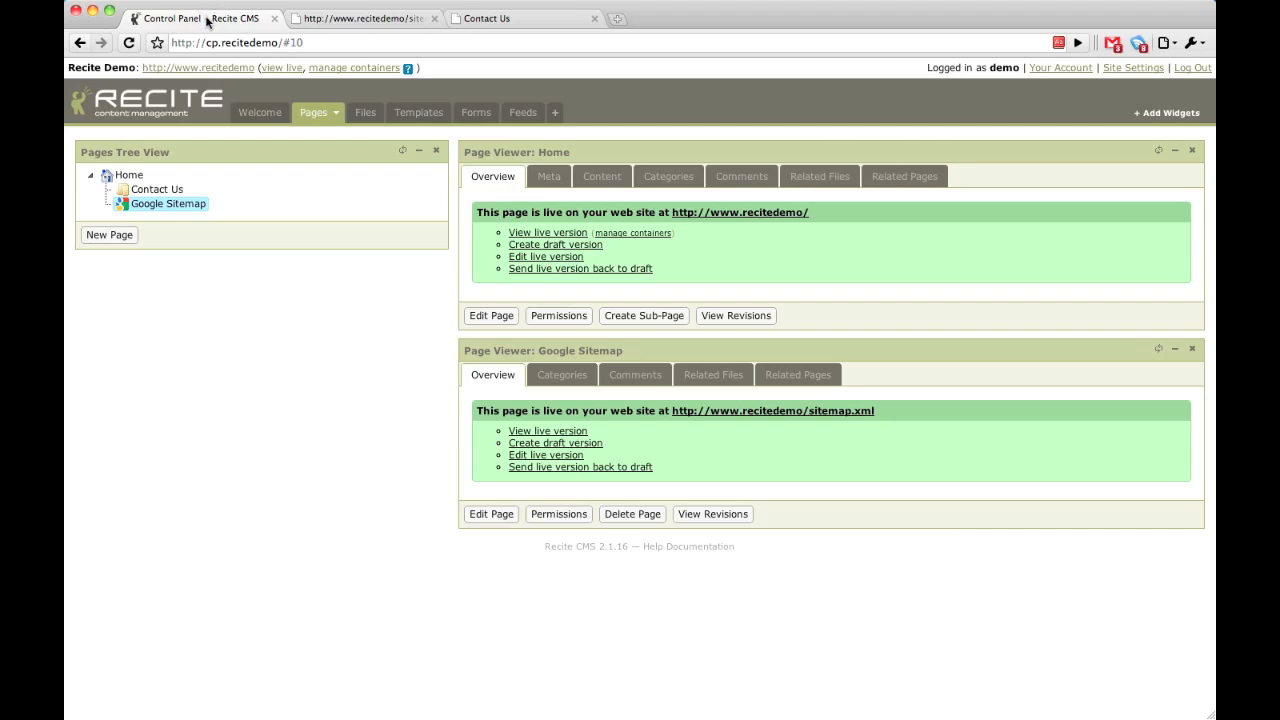
{"action": "left_click", "coordinate": [516, 112]}
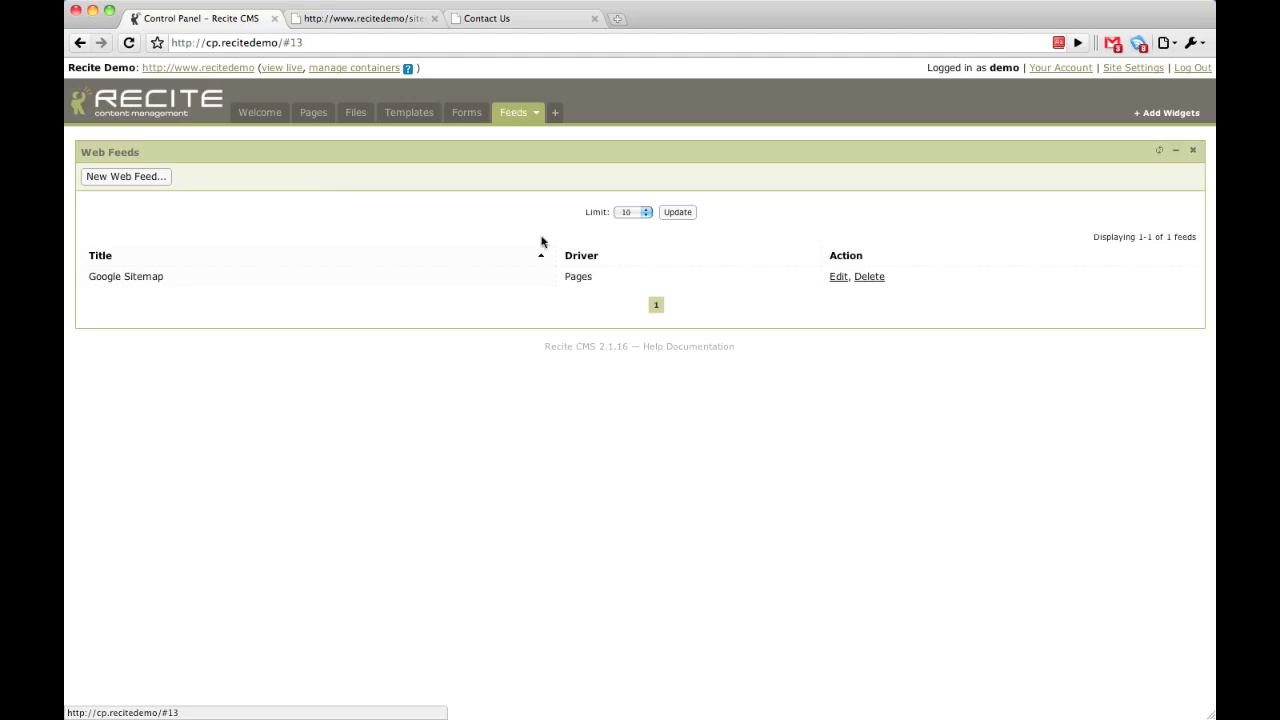
{"action": "left_click", "coordinate": [836, 277]}
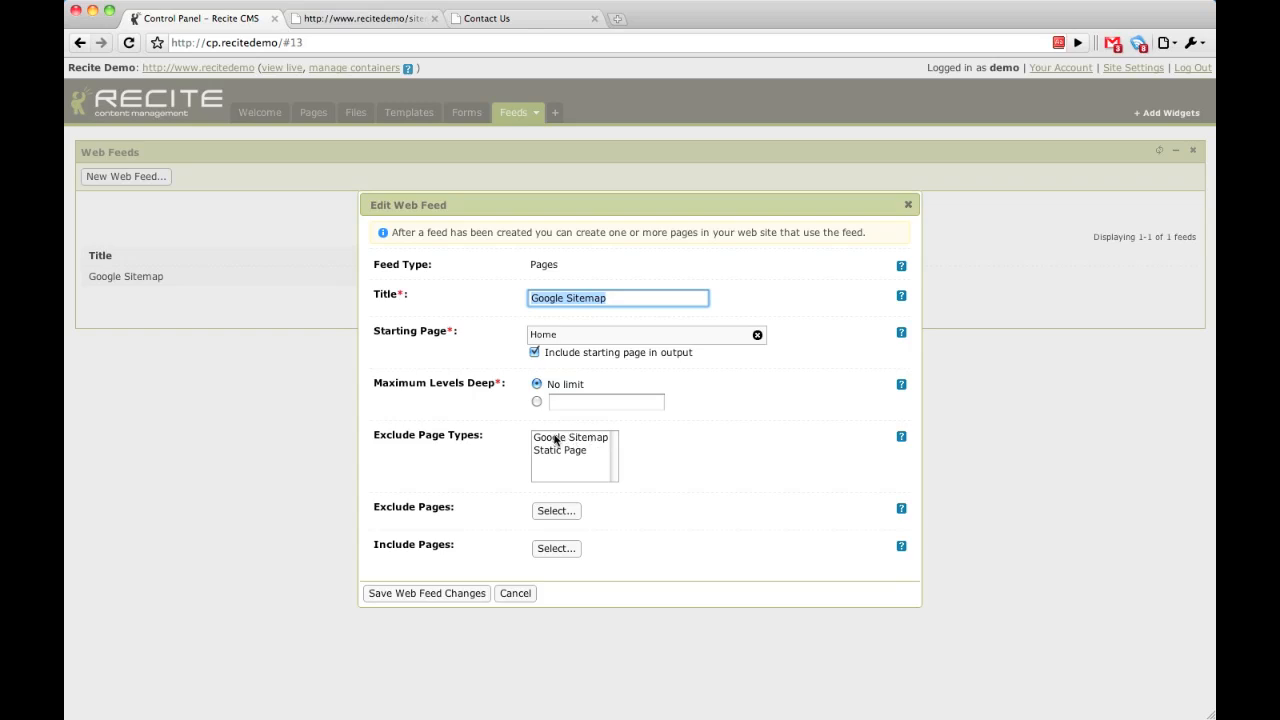
{"action": "left_click", "coordinate": [560, 512]}
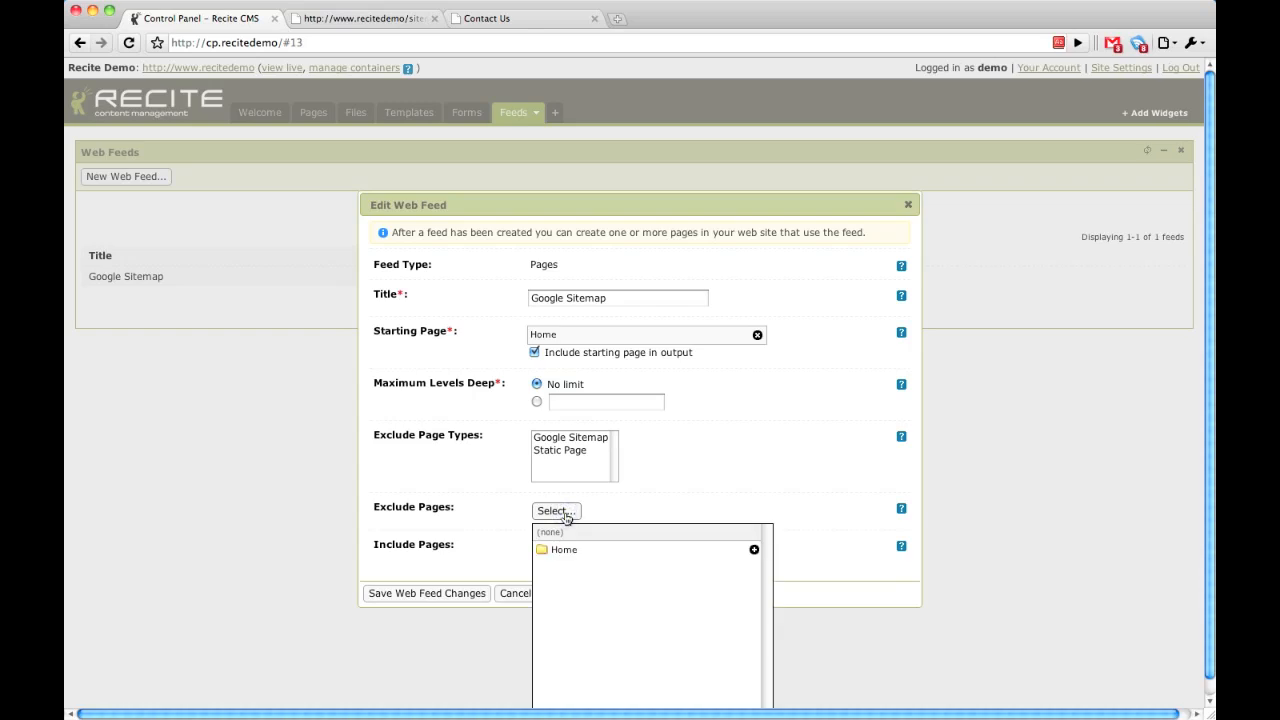
{"action": "left_click", "coordinate": [564, 549]}
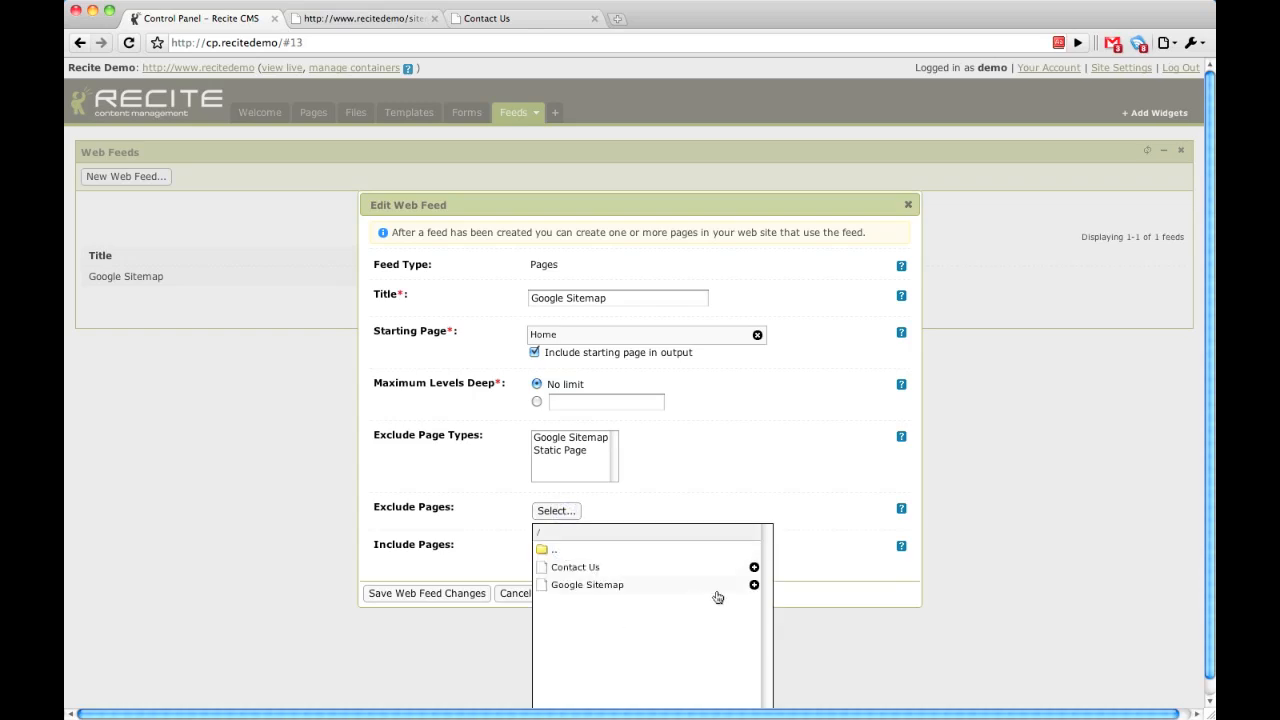
{"action": "left_click", "coordinate": [752, 587]}
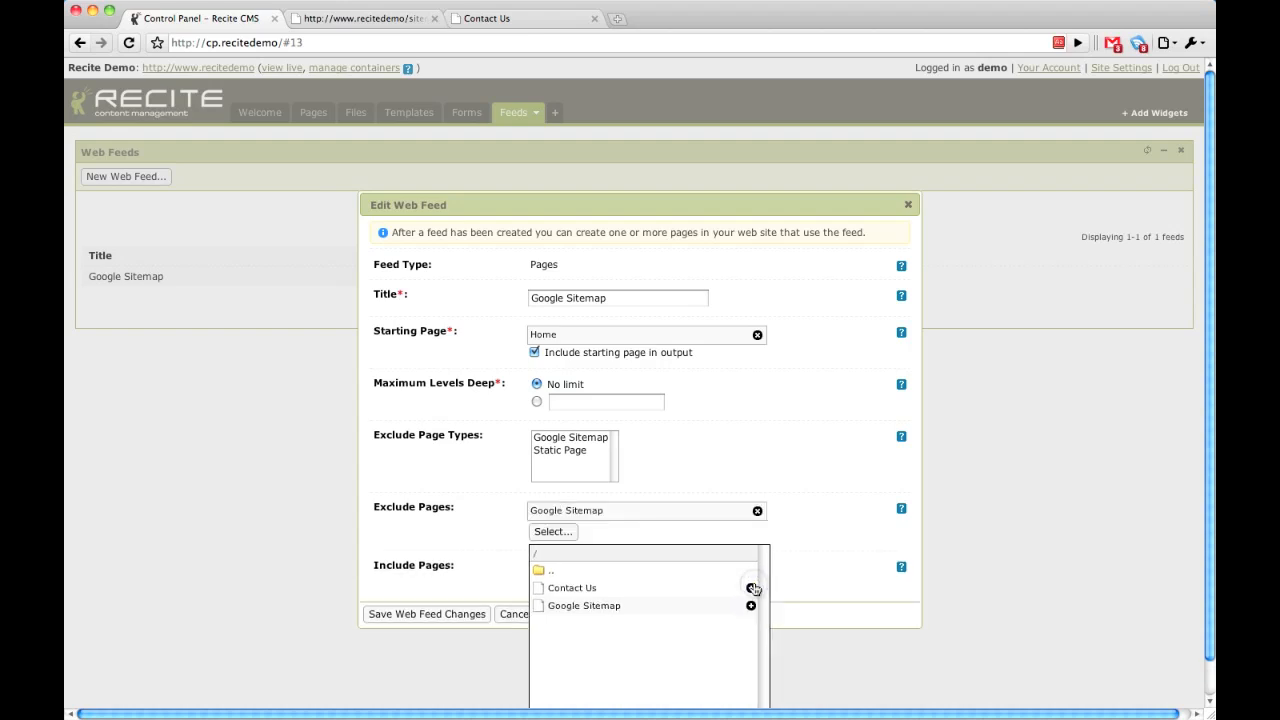
{"action": "left_click", "coordinate": [543, 533]}
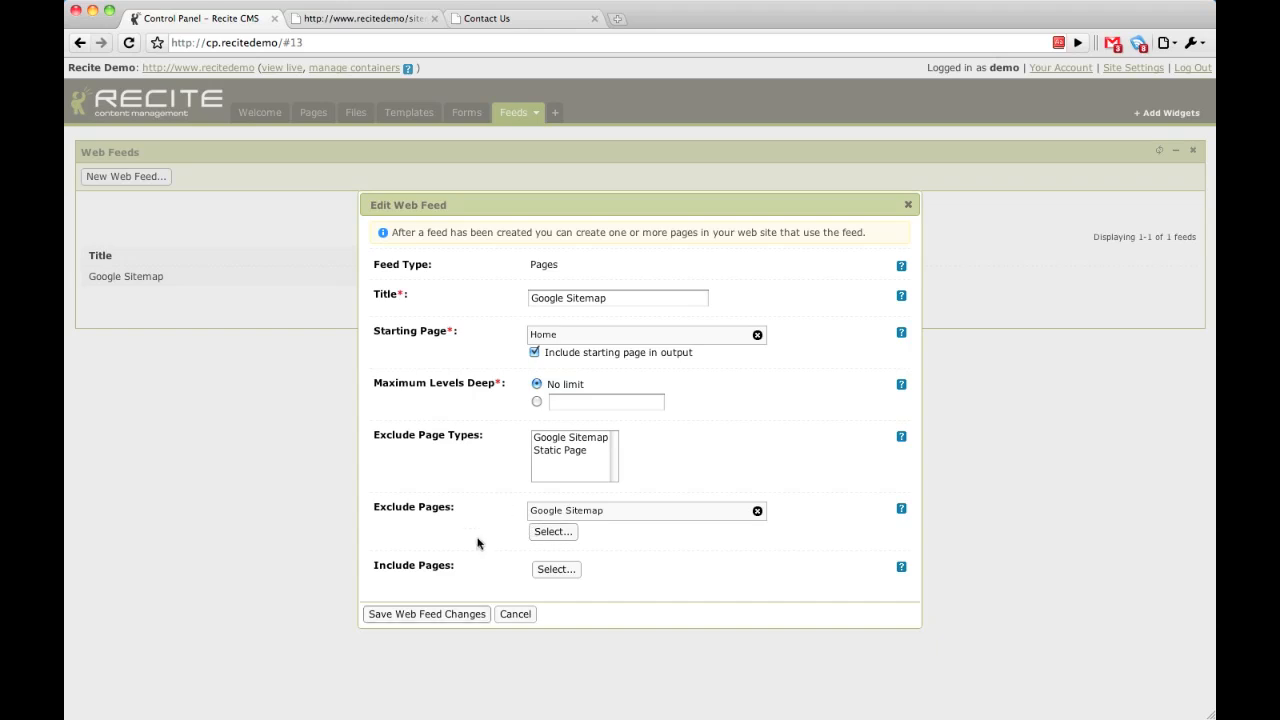
{"action": "left_click", "coordinate": [413, 615]}
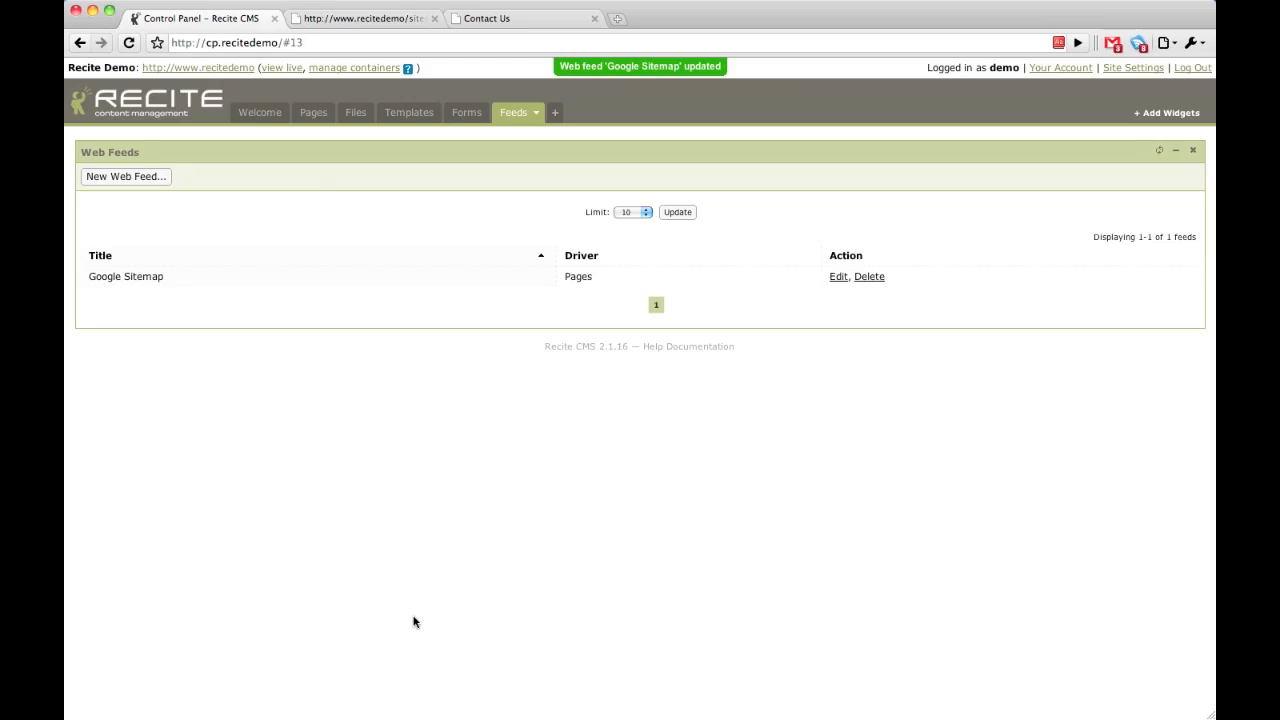
- Reload the live sitemap.xml page and view its page source to check the updated output
{"action": "left_click", "coordinate": [361, 19]}
{"action": "left_click", "coordinate": [129, 43]}
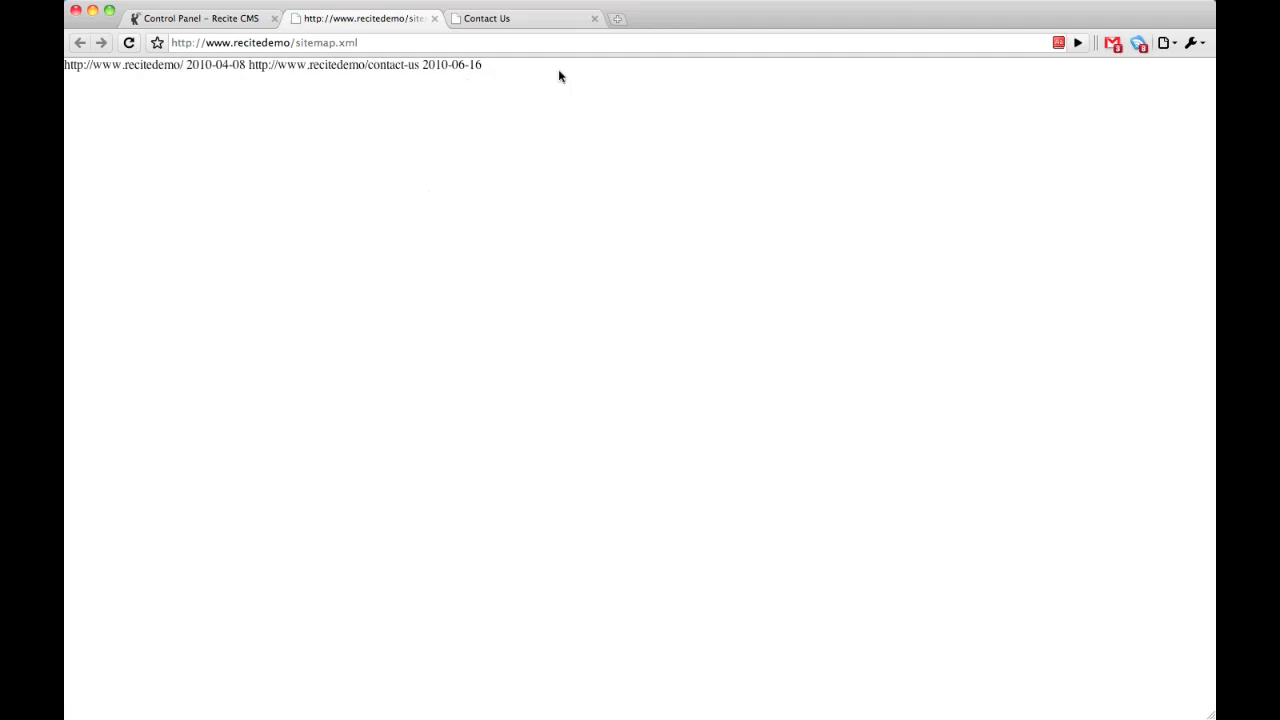
{"action": "right_click", "coordinate": [380, 155]}
{"action": "left_click", "coordinate": [425, 266]}
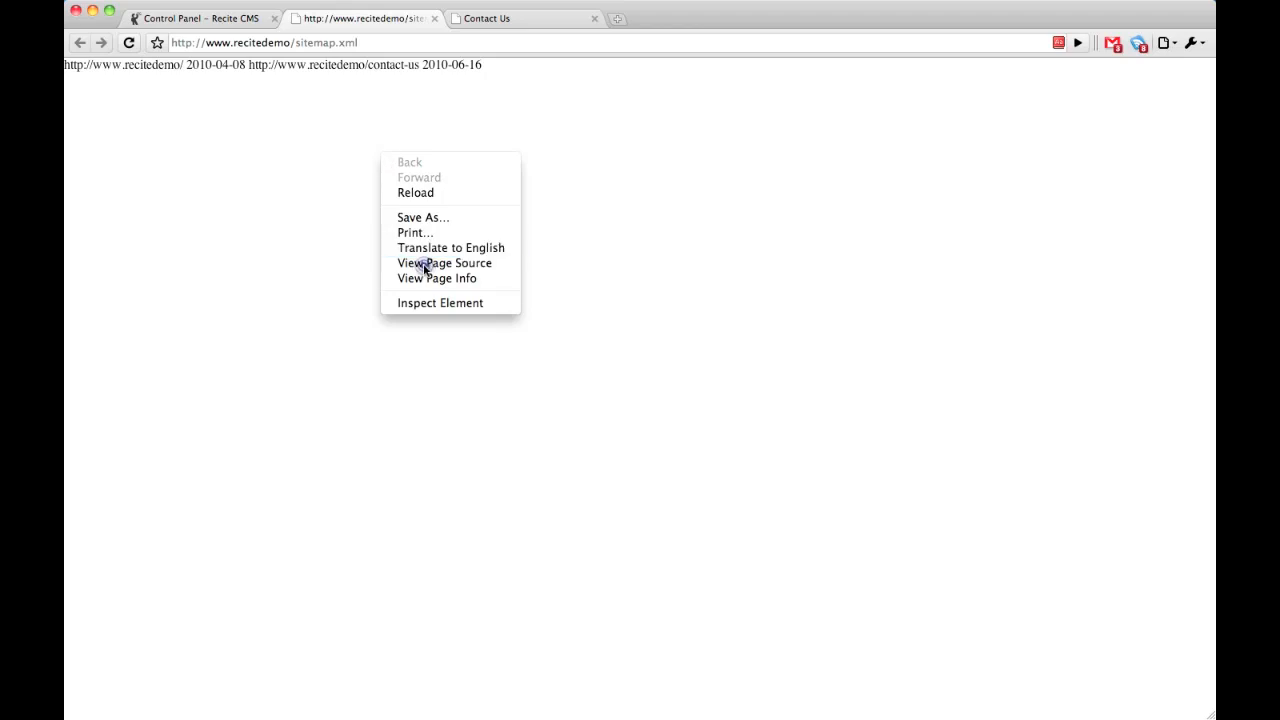